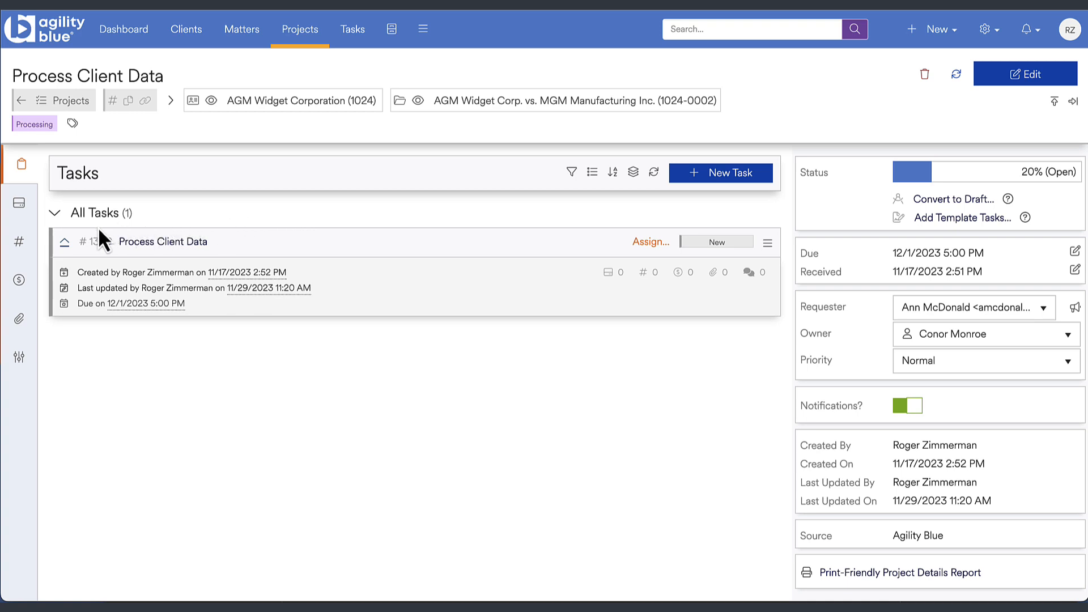
- Expand the Process Client Data task and review the preview of the project's matter, through to its notes
{"action": "left_click", "coordinate": [65, 242]}
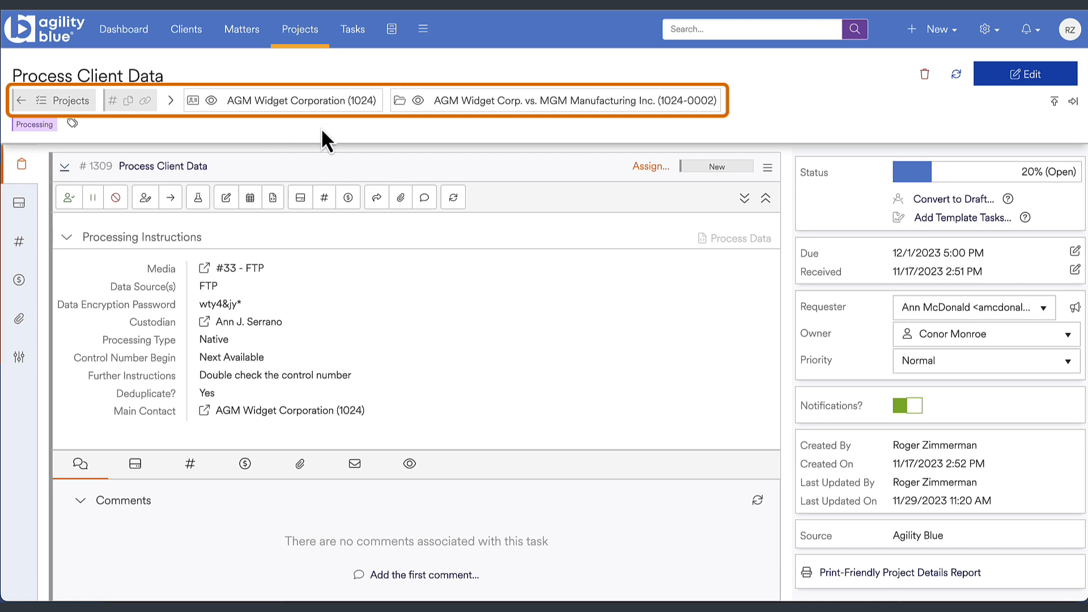
{"action": "left_click", "coordinate": [418, 101]}
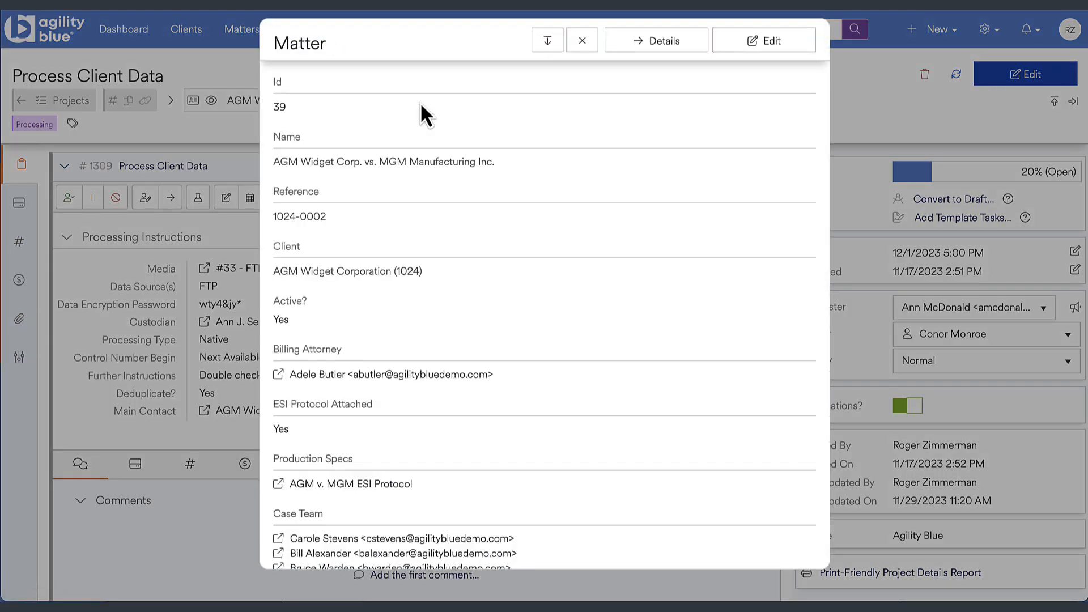
{"action": "scroll", "coordinate": [419, 102], "scroll_direction": "down", "scroll_amount": 2}
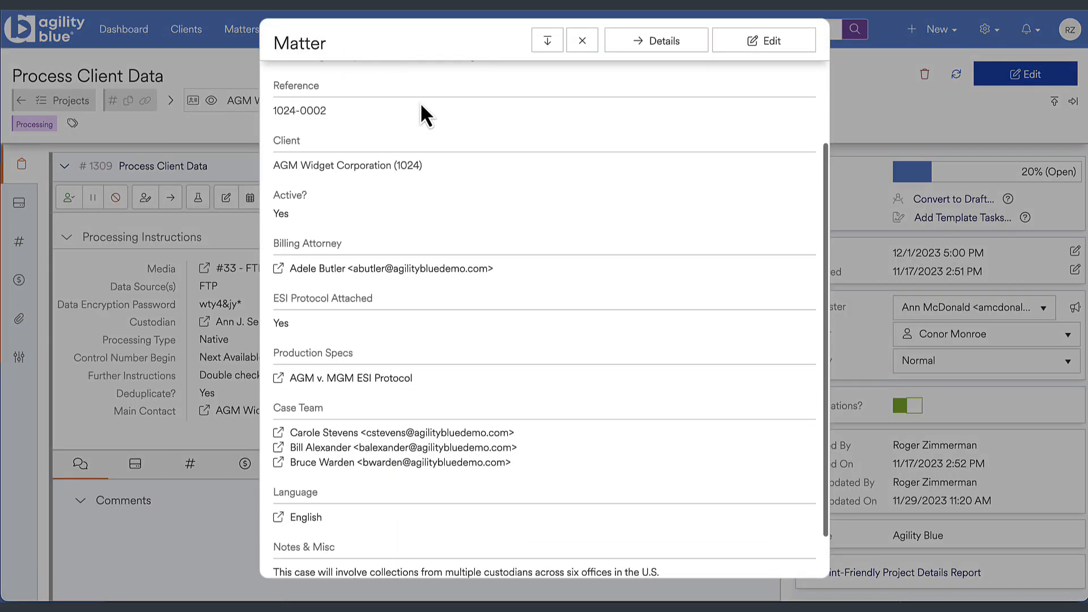
{"action": "scroll", "coordinate": [419, 102], "scroll_direction": "down", "scroll_amount": 1}
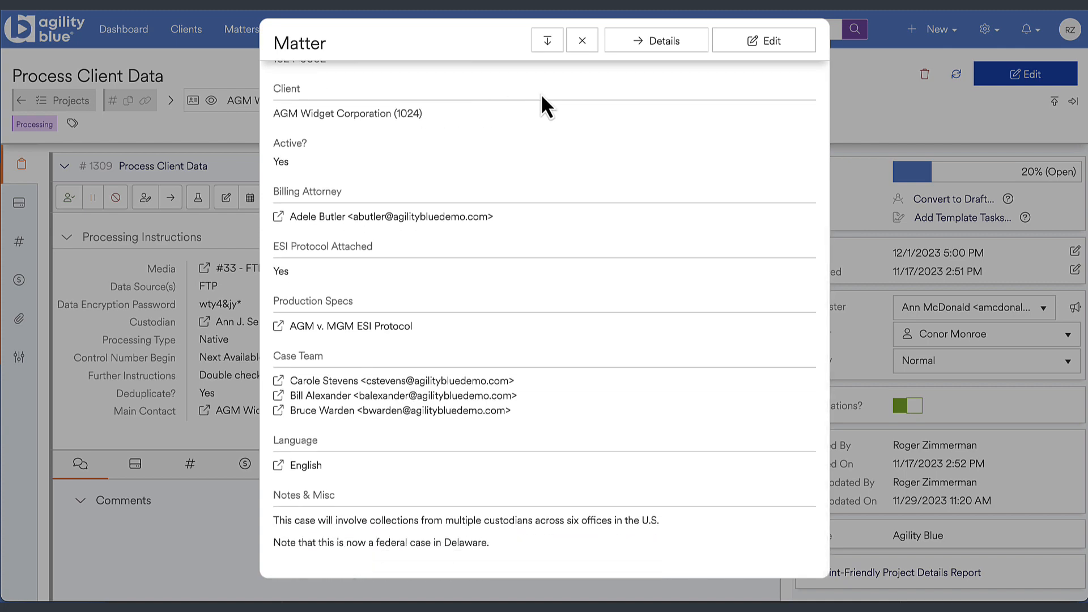
{"action": "left_click", "coordinate": [579, 45]}
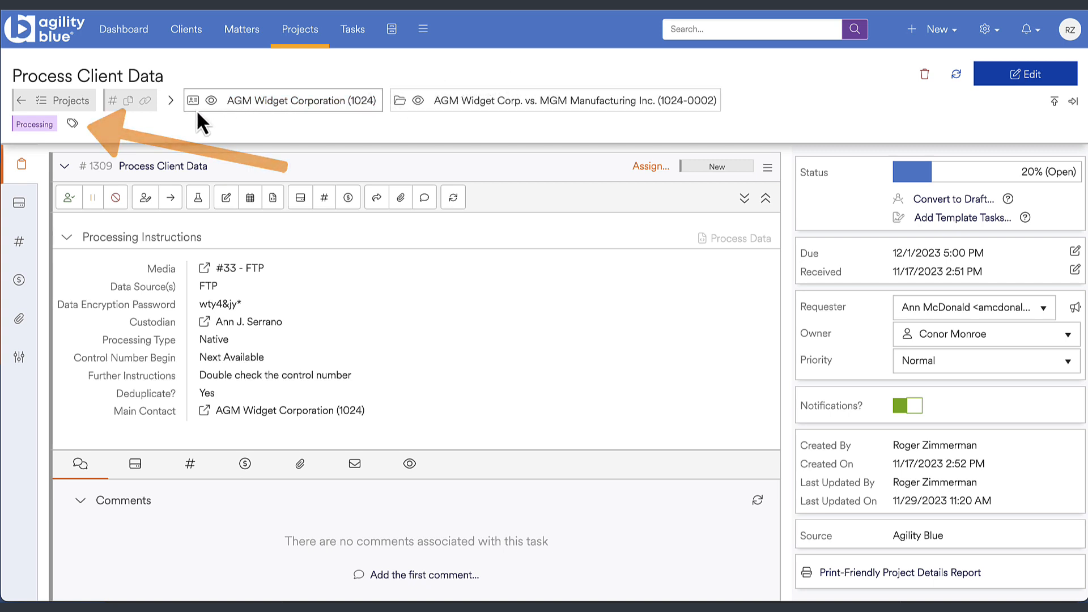
- Open the project's tags for editing and search the available tags for "pro"
{"action": "left_click", "coordinate": [73, 124]}
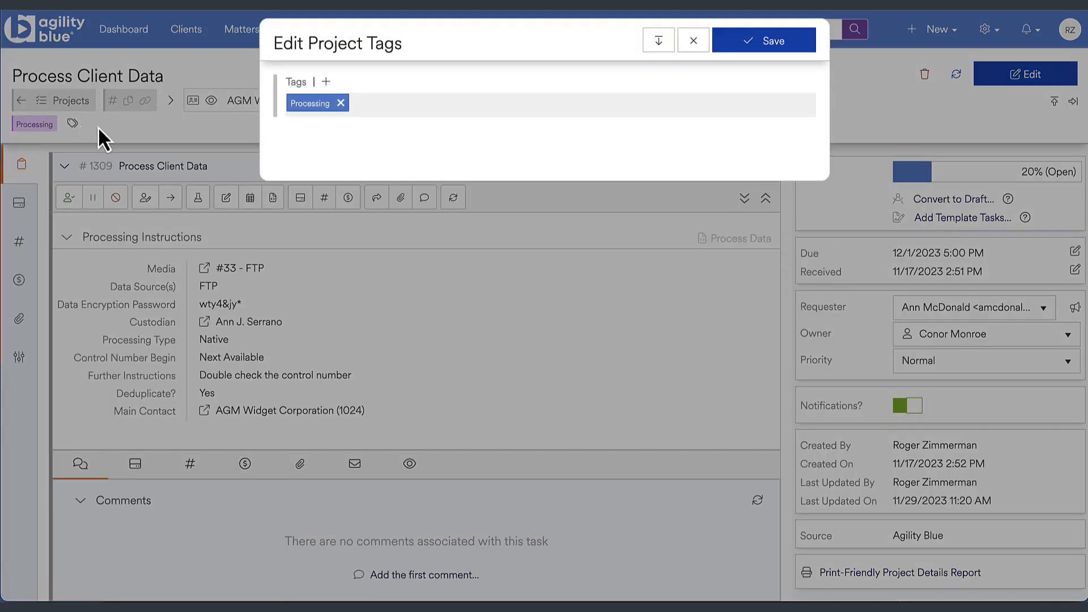
{"action": "left_click", "coordinate": [395, 112]}
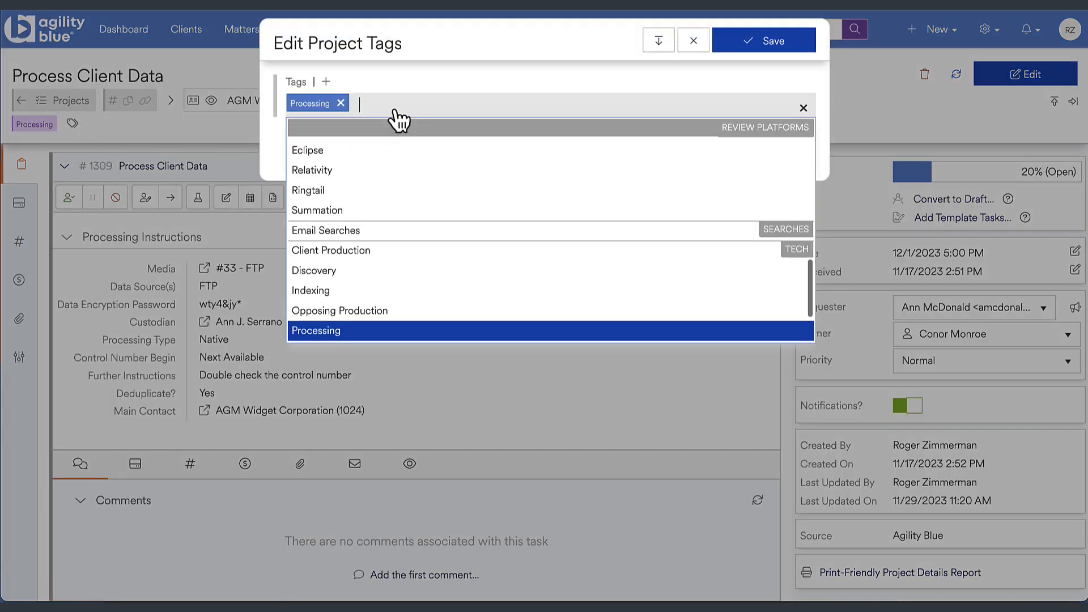
{"action": "type", "text": "pro"}
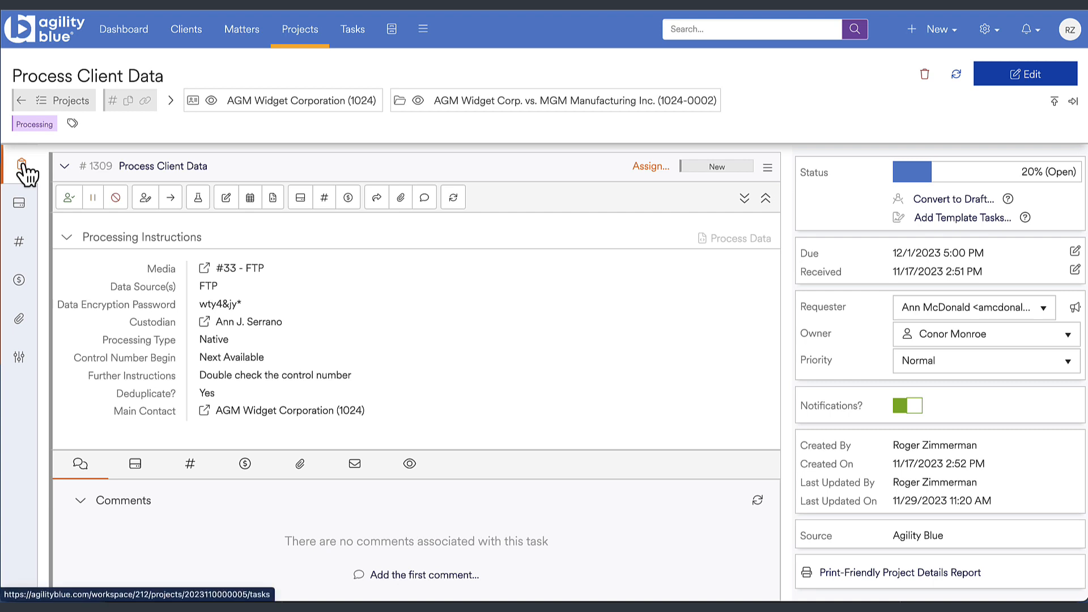
- Look through the project's media log entries, volumes, billing entries, attachments and the remaining project section
{"action": "left_click", "coordinate": [21, 204]}
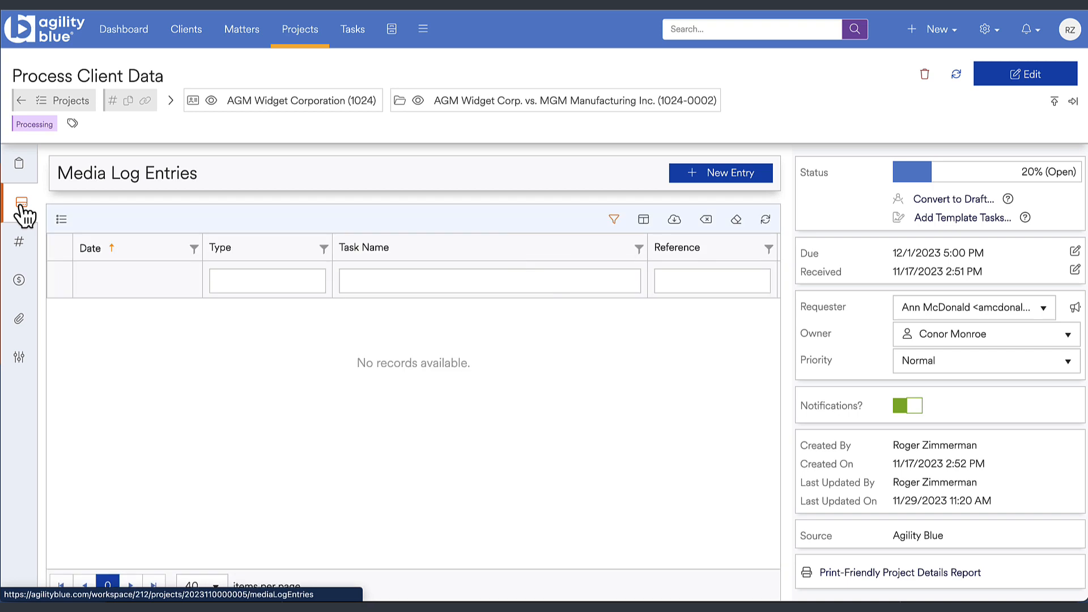
{"action": "left_click", "coordinate": [21, 249]}
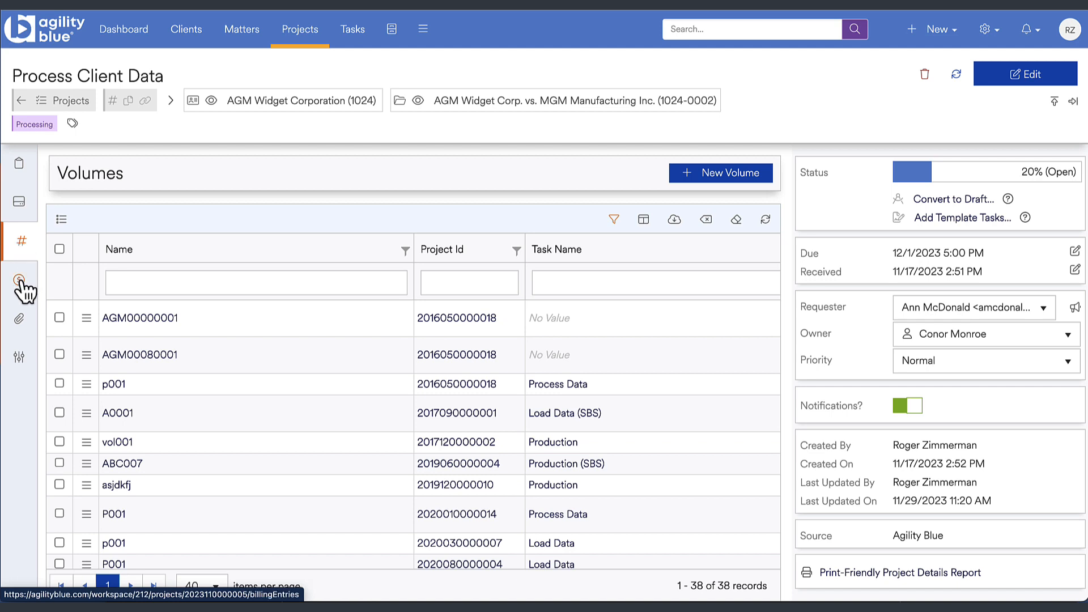
{"action": "left_click", "coordinate": [20, 281]}
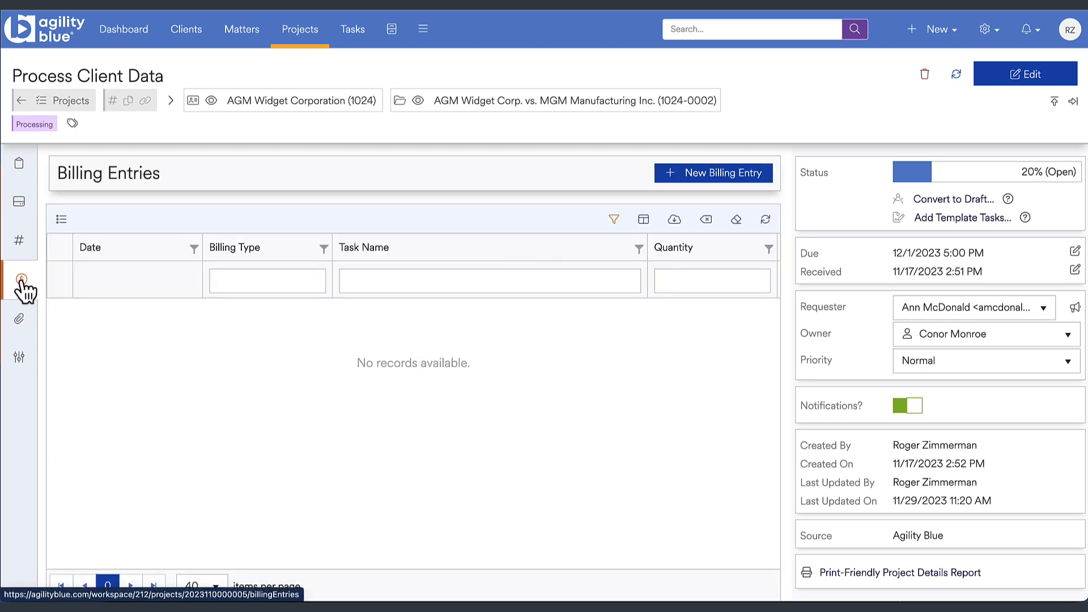
{"action": "left_click", "coordinate": [22, 319]}
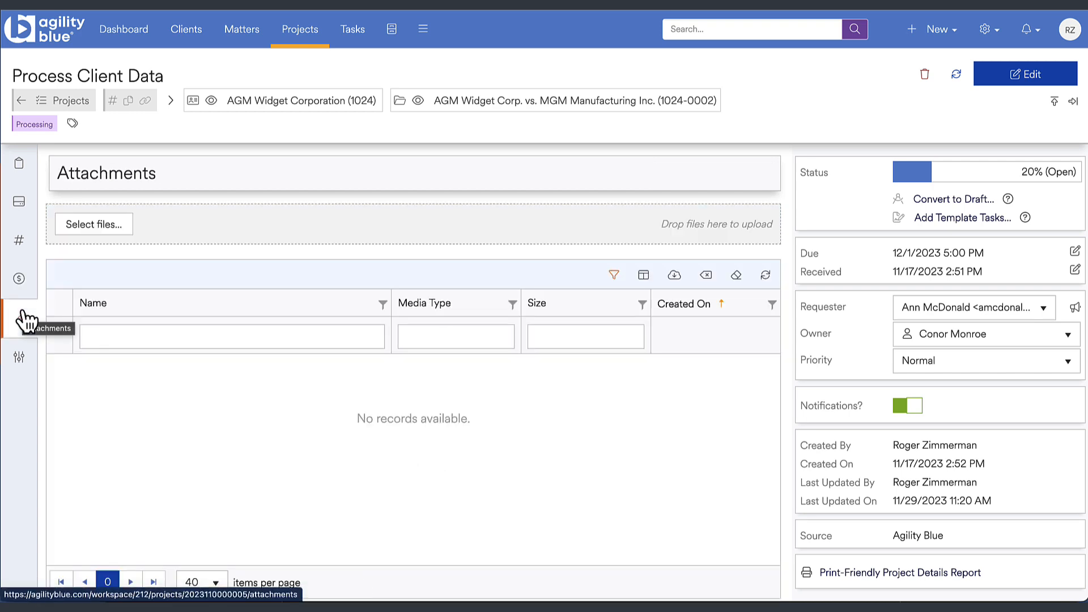
{"action": "left_click", "coordinate": [22, 360]}
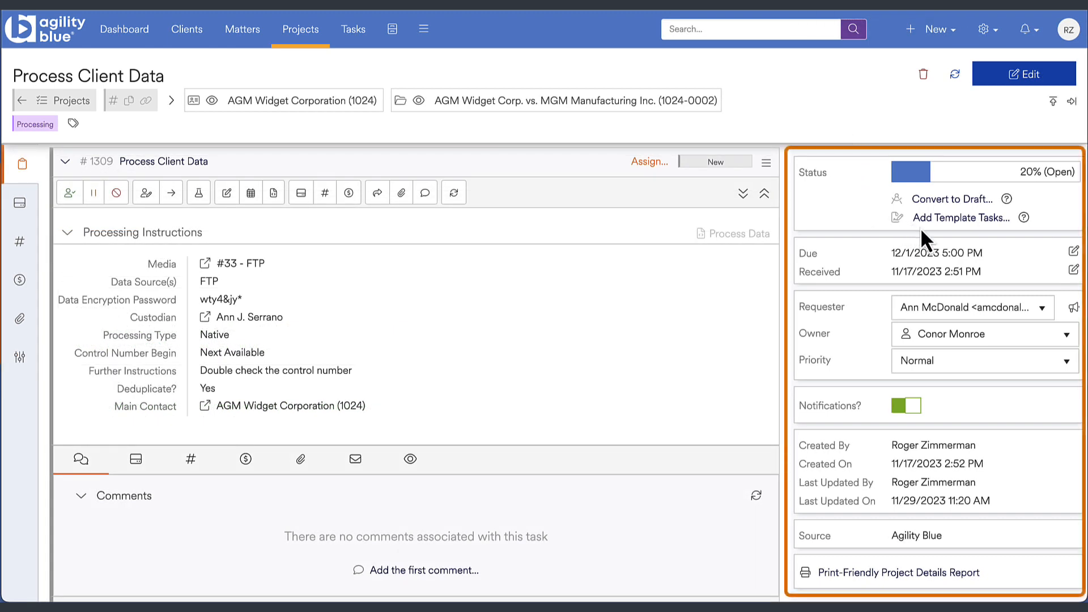
- Open the project's due date for editing and close it without changing the date
{"action": "left_click", "coordinate": [1073, 252]}
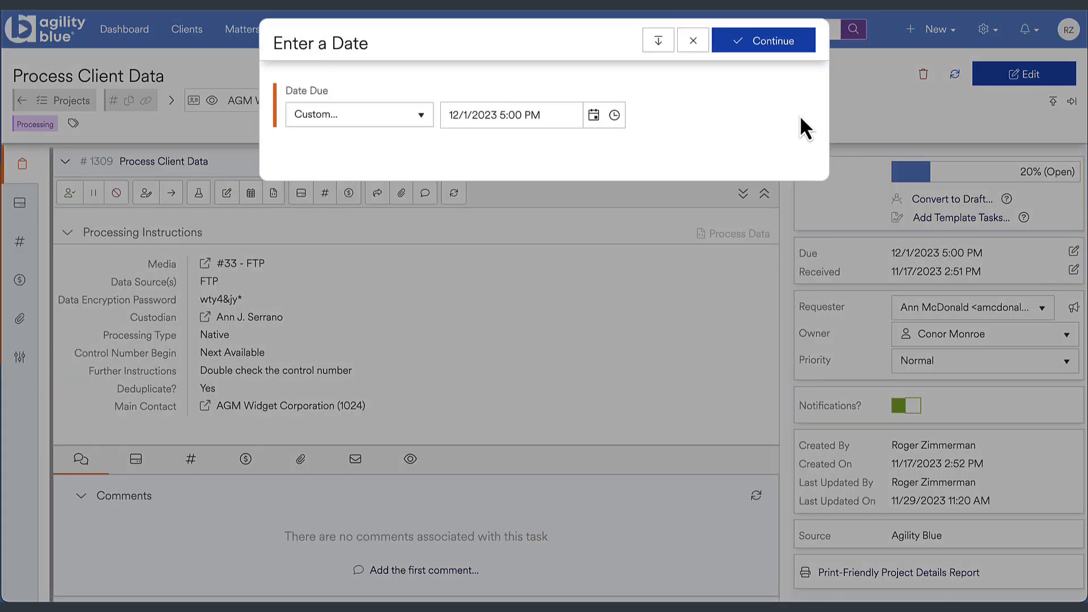
{"action": "left_click", "coordinate": [697, 47]}
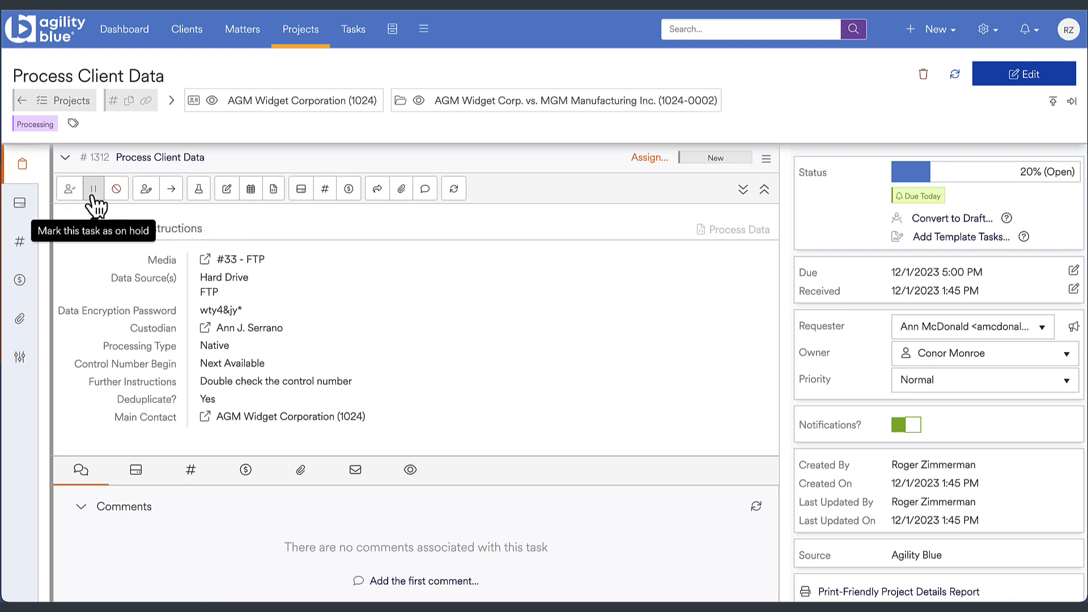
- Place the Process Client Data task on hold with the comment "Holding"
{"action": "left_click", "coordinate": [93, 188]}
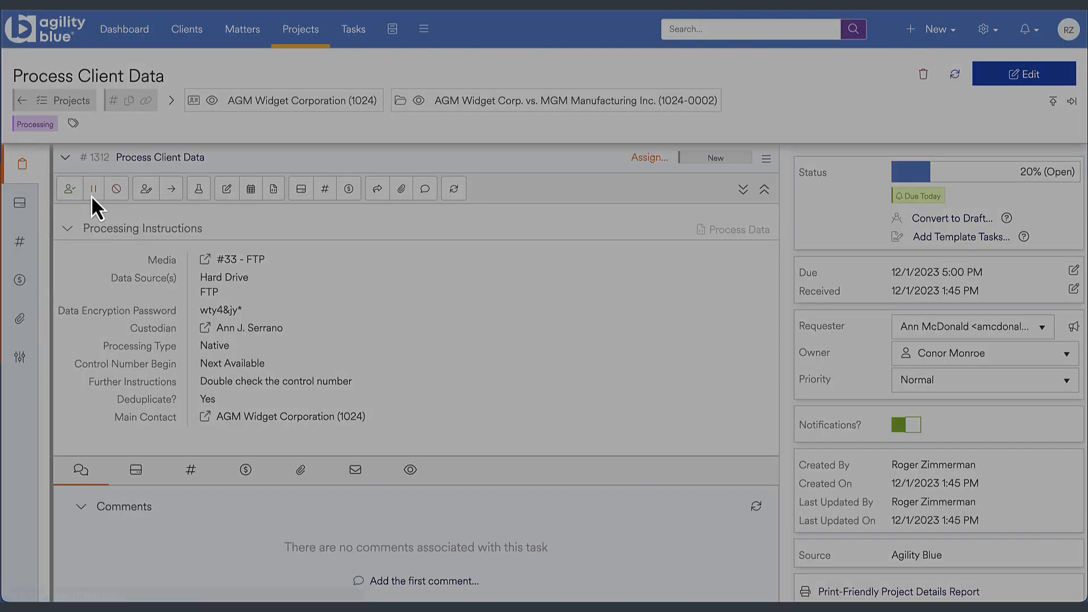
{"action": "type", "text": "Holding"}
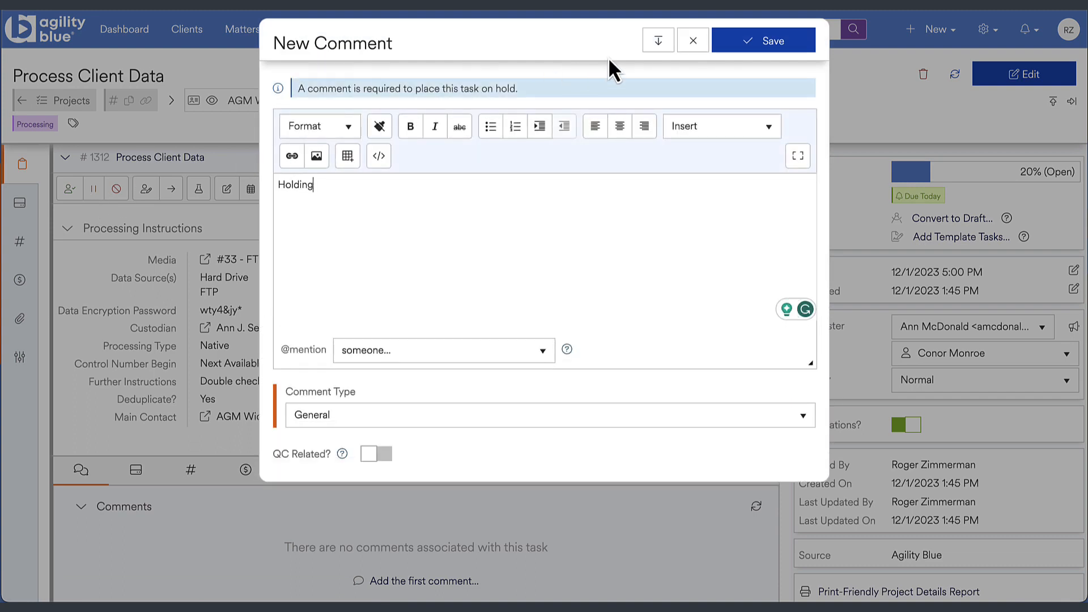
{"action": "left_click", "coordinate": [731, 42]}
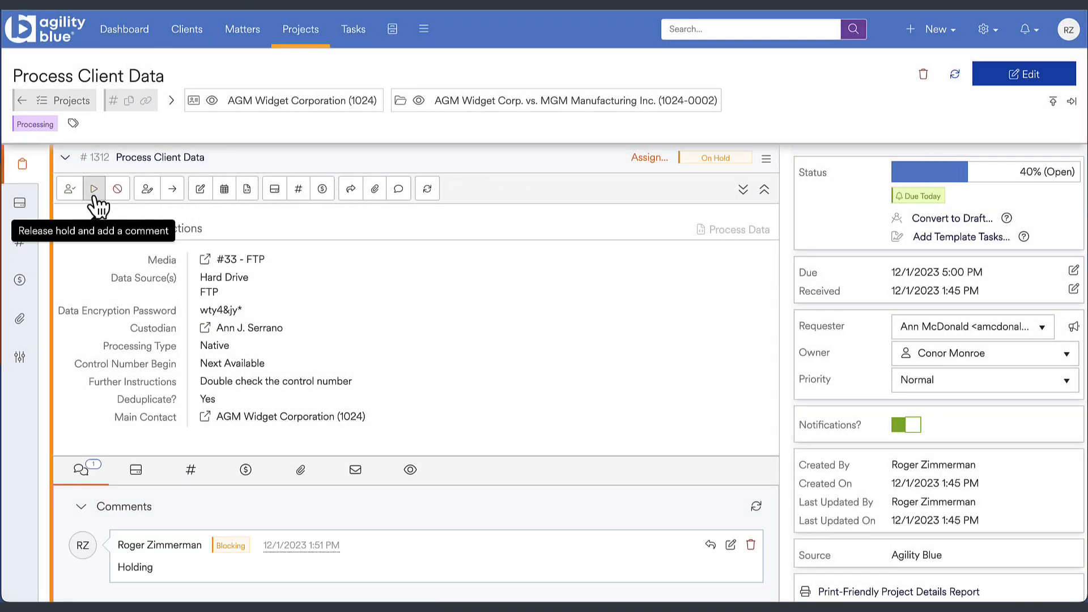
- Release the hold on the task with the comment "Proceed"
{"action": "left_click", "coordinate": [93, 195]}
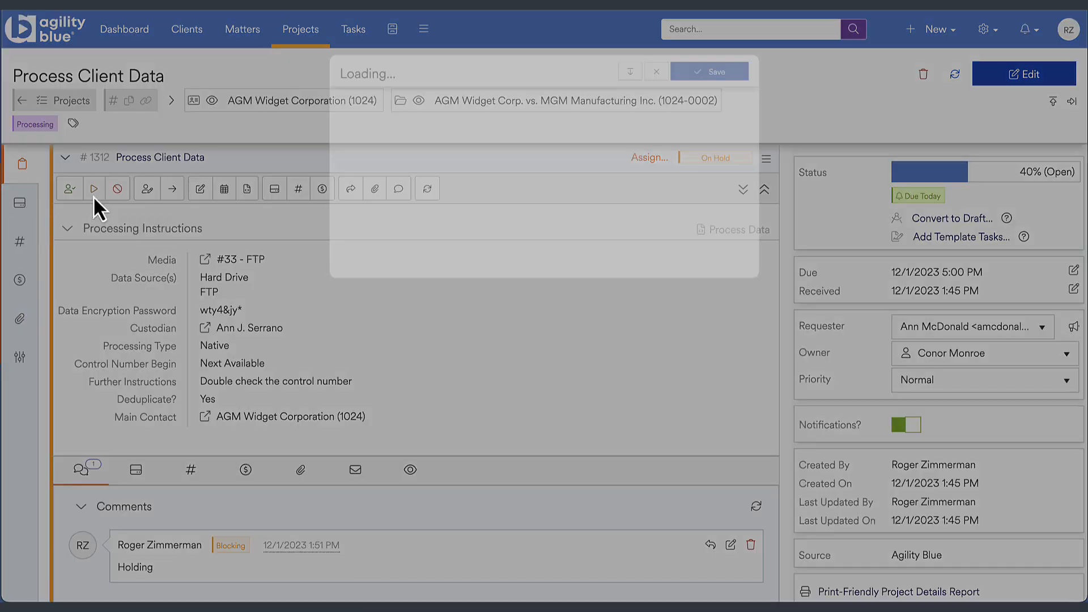
{"action": "type", "text": "Proceed"}
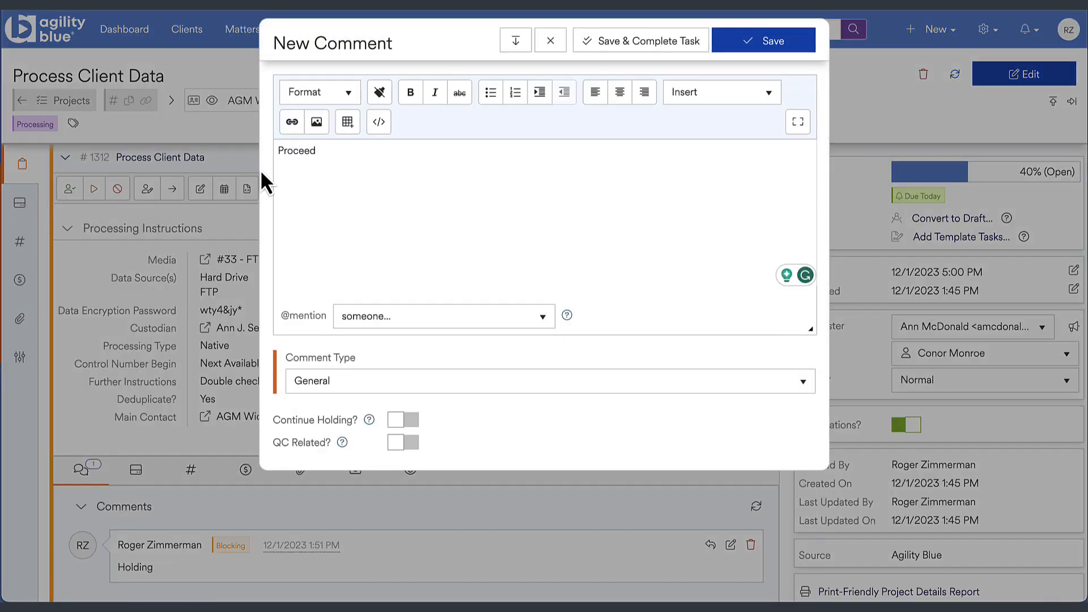
{"action": "left_click", "coordinate": [758, 50]}
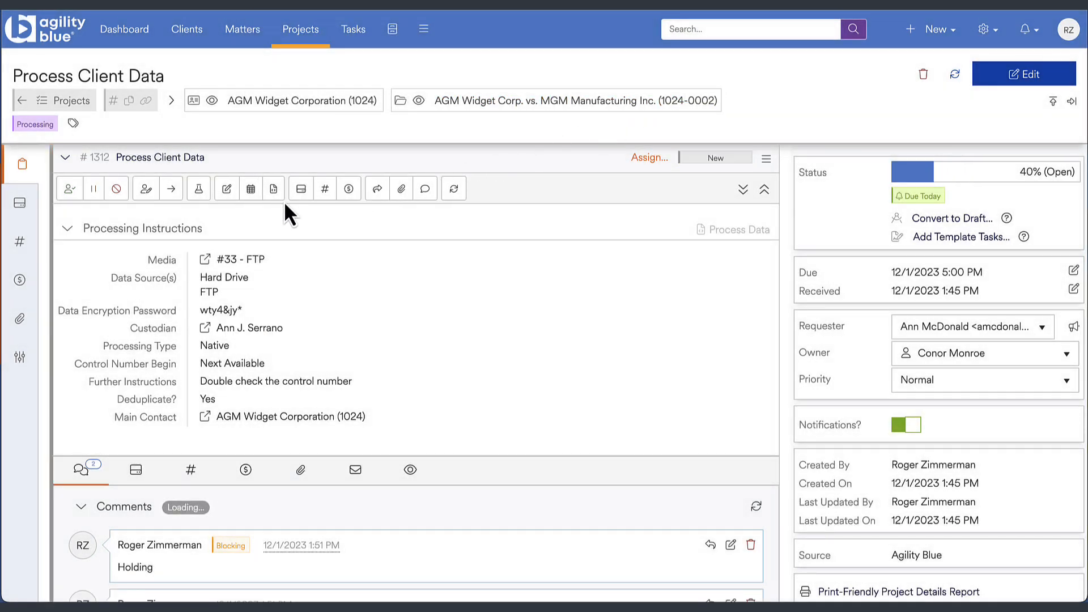
- Cancel the Process Client Data task with the comment "Closed" and reopen it
{"action": "left_click", "coordinate": [116, 200]}
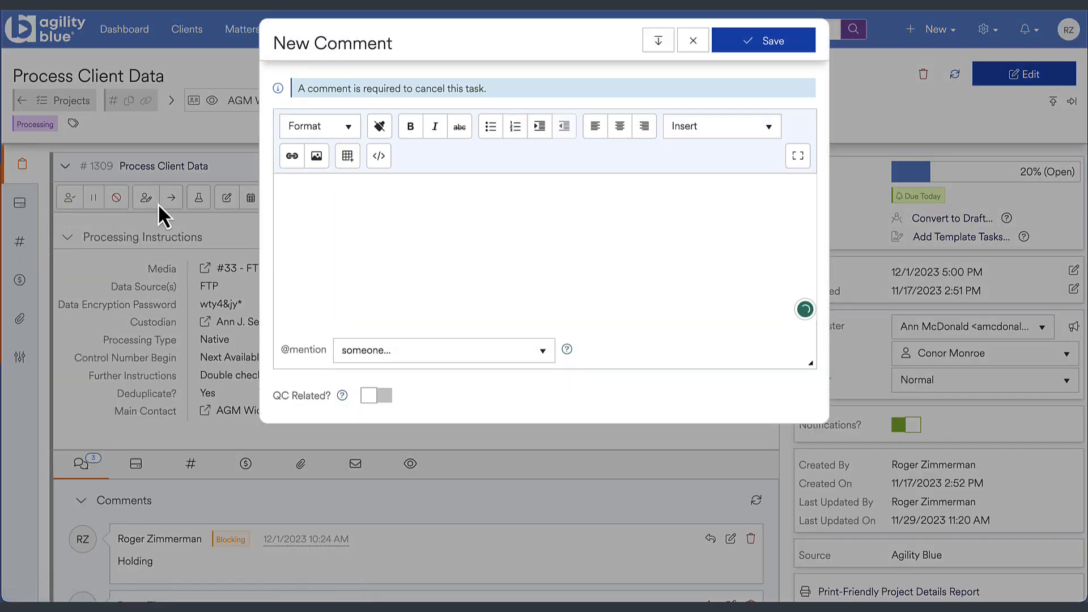
{"action": "type", "text": "Closed"}
{"action": "left_click", "coordinate": [749, 51]}
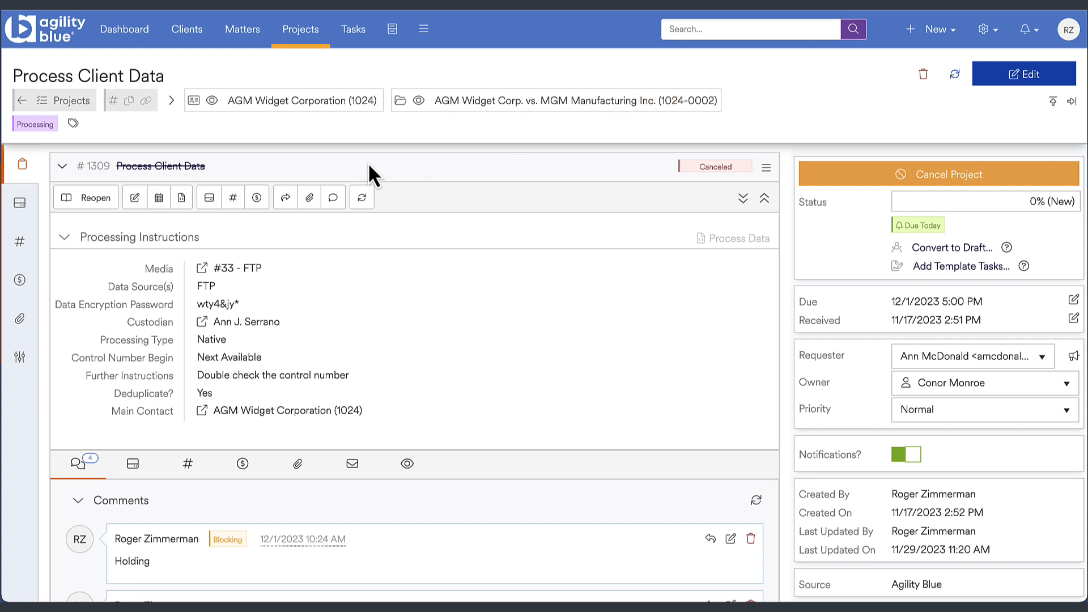
{"action": "left_click", "coordinate": [92, 202]}
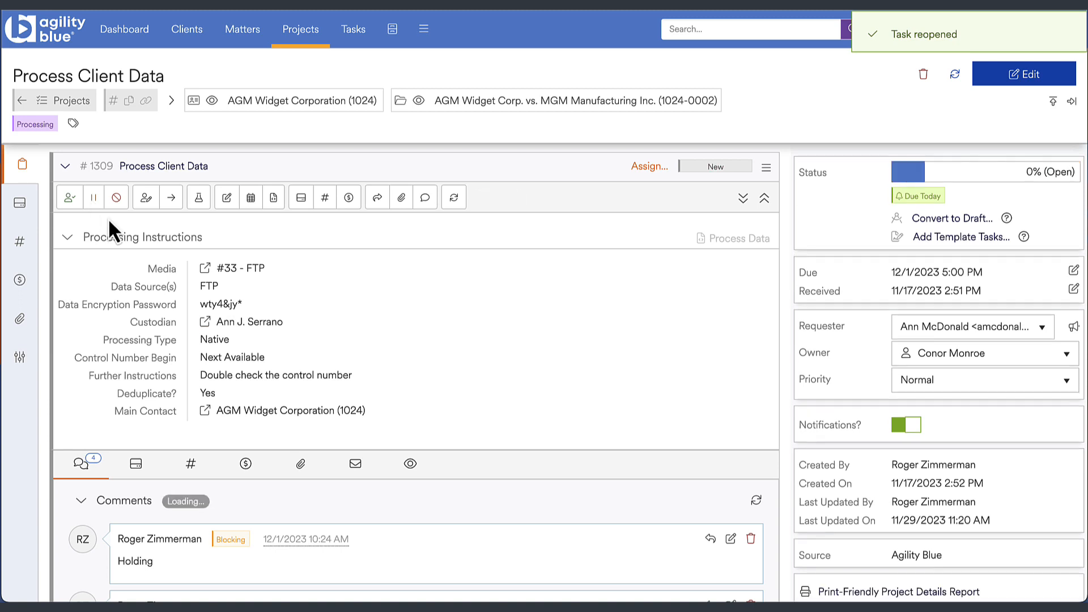
- Assign the reopened task to the third person listed under Users
{"action": "left_click", "coordinate": [168, 203]}
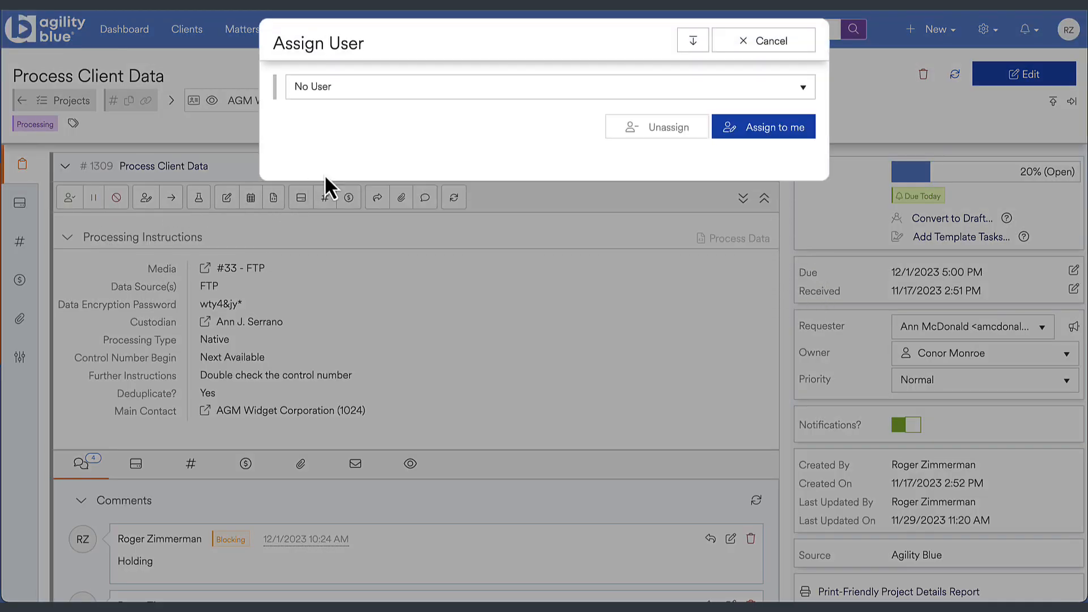
{"action": "left_click", "coordinate": [448, 92]}
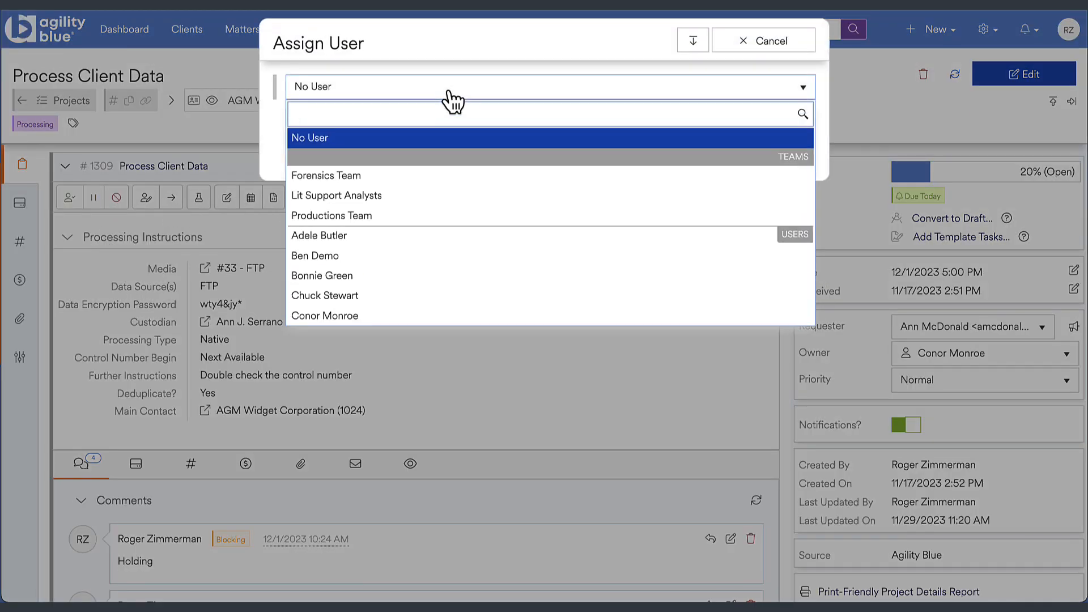
{"action": "left_click", "coordinate": [434, 277]}
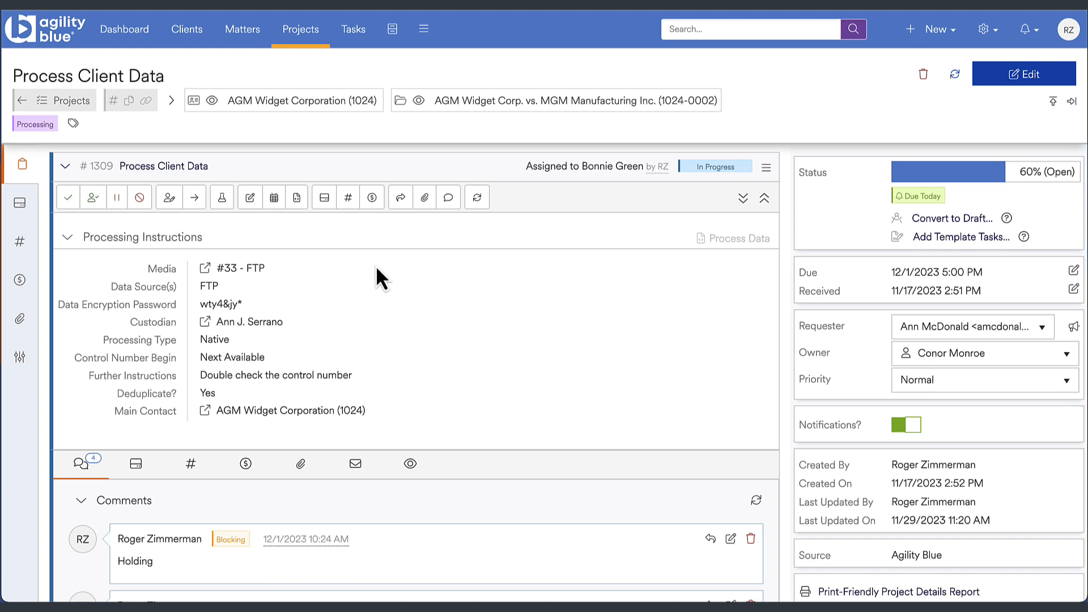
- Put the assigned task through quality control with a Pass result and review its quality check history
{"action": "left_click", "coordinate": [222, 199]}
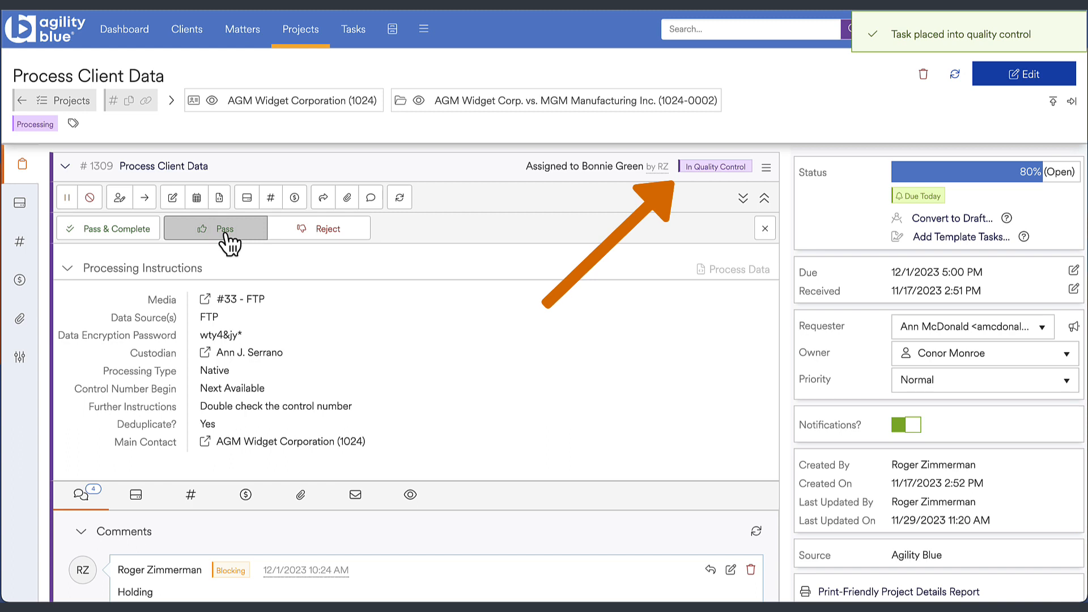
{"action": "left_click", "coordinate": [225, 234]}
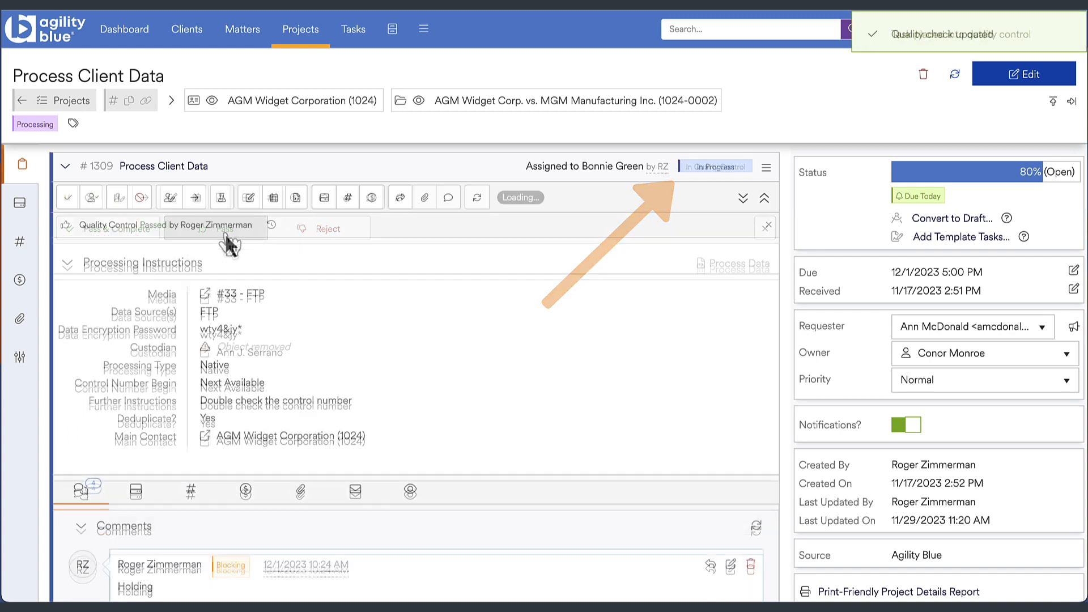
{"action": "left_click", "coordinate": [271, 226]}
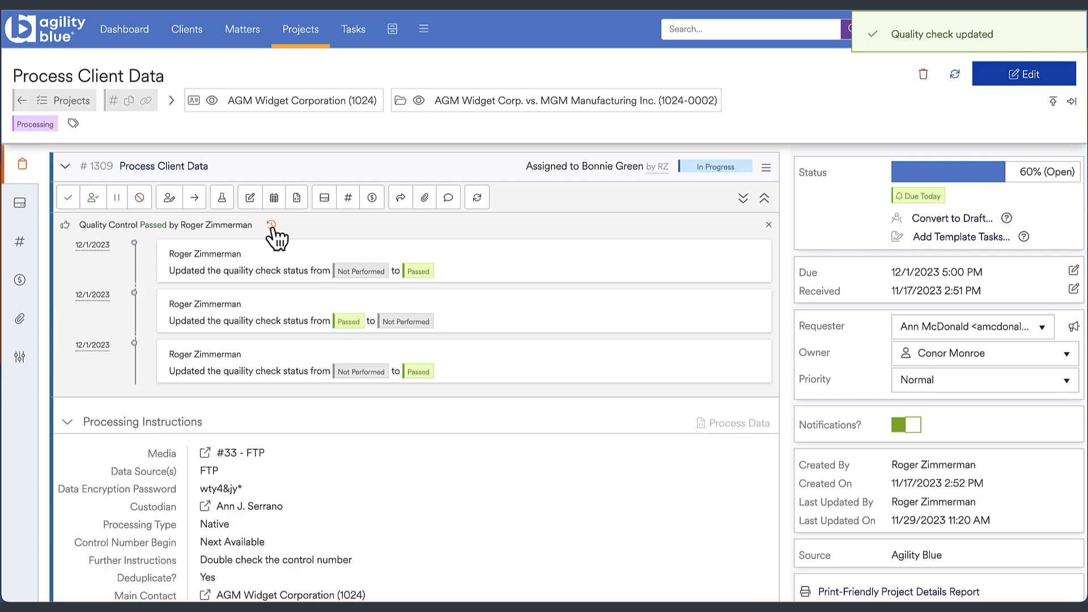
{"action": "left_click", "coordinate": [272, 227]}
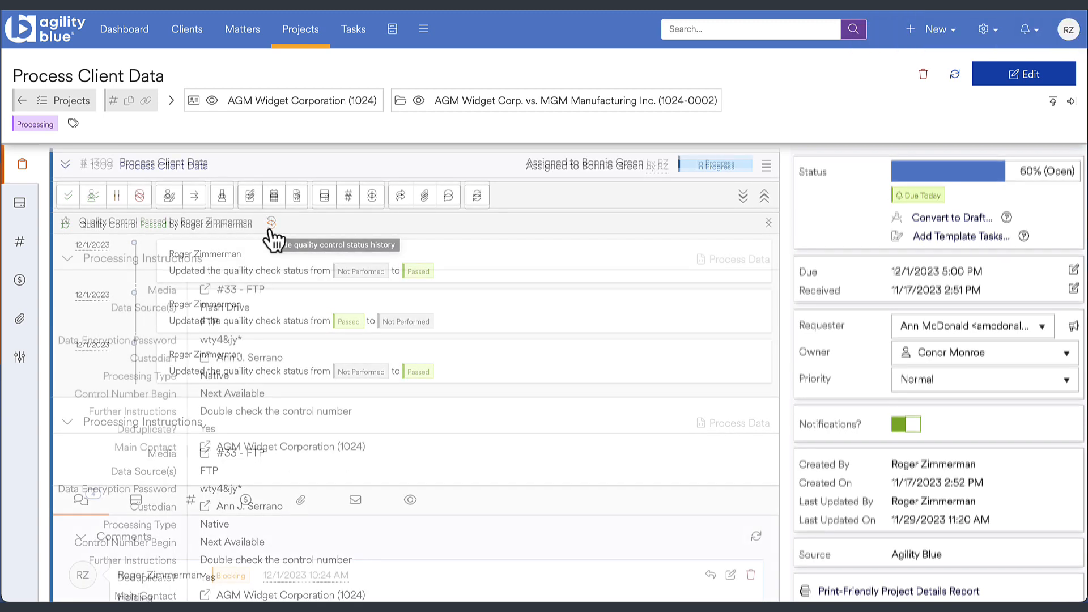
- Edit the task's data sources to use Hard Drive instead of Flash Drive, and save the task
{"action": "left_click", "coordinate": [253, 198]}
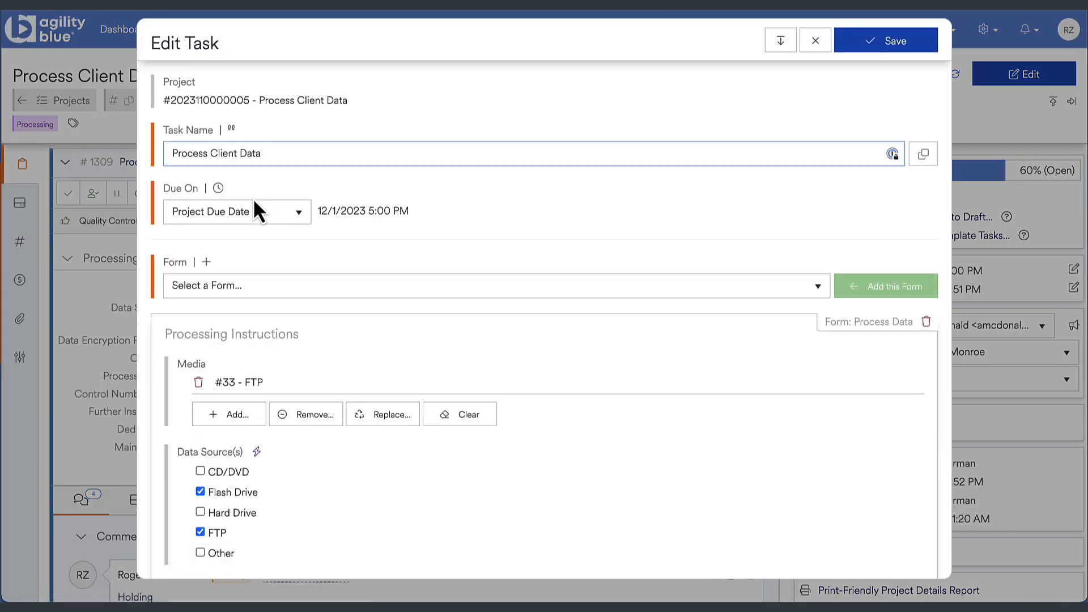
{"action": "left_click", "coordinate": [203, 490]}
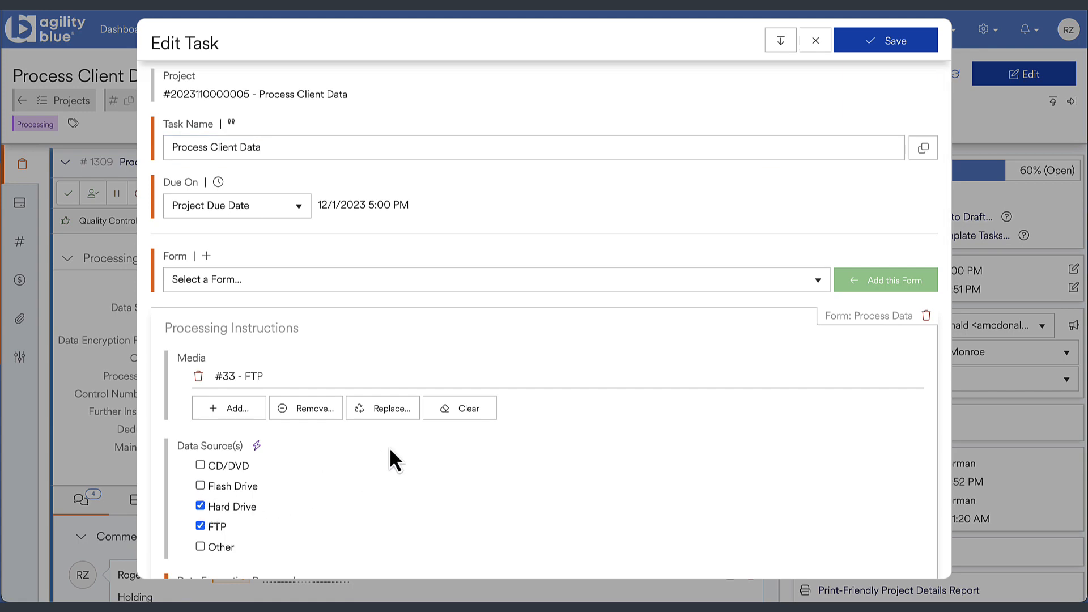
{"action": "left_click", "coordinate": [840, 46]}
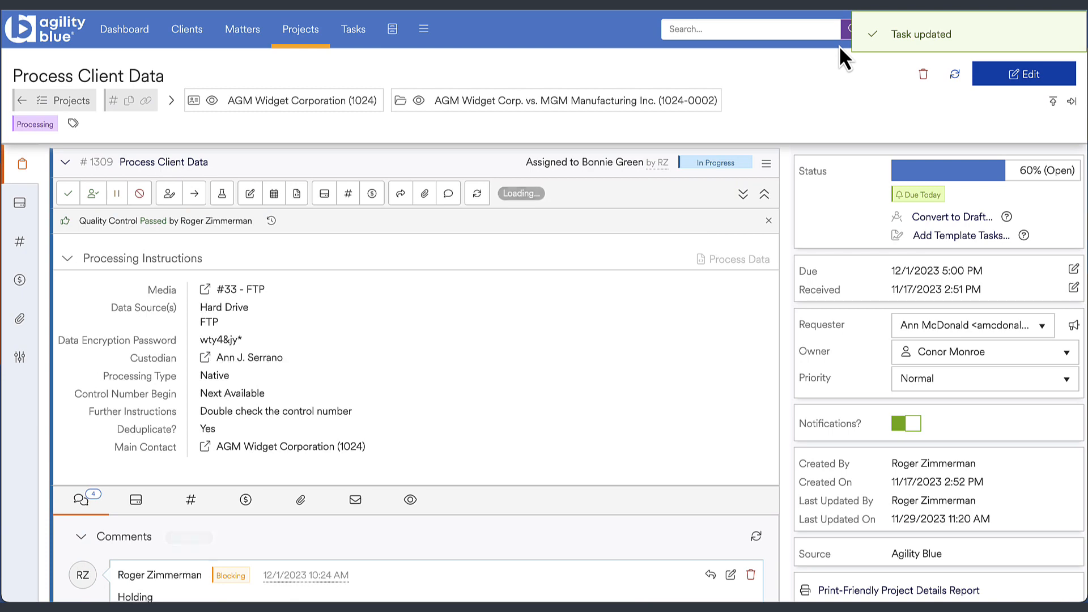
- Change the Process Client Data task's due date to 12/1/2023 4:30 PM and save it
{"action": "left_click", "coordinate": [275, 195]}
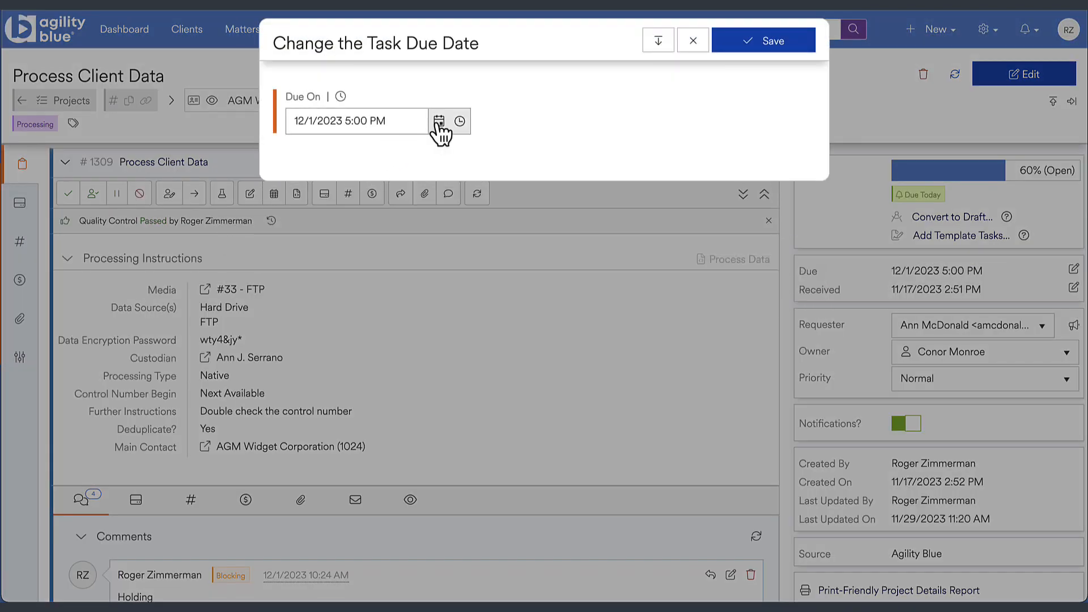
{"action": "left_click", "coordinate": [459, 122]}
{"action": "left_click", "coordinate": [395, 189]}
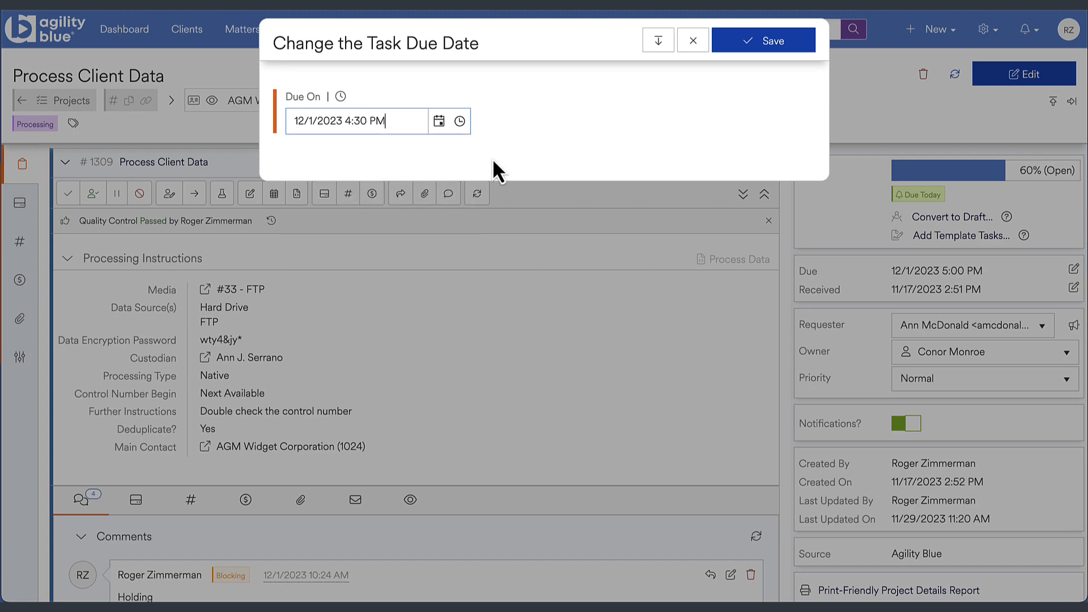
{"action": "left_click", "coordinate": [760, 44]}
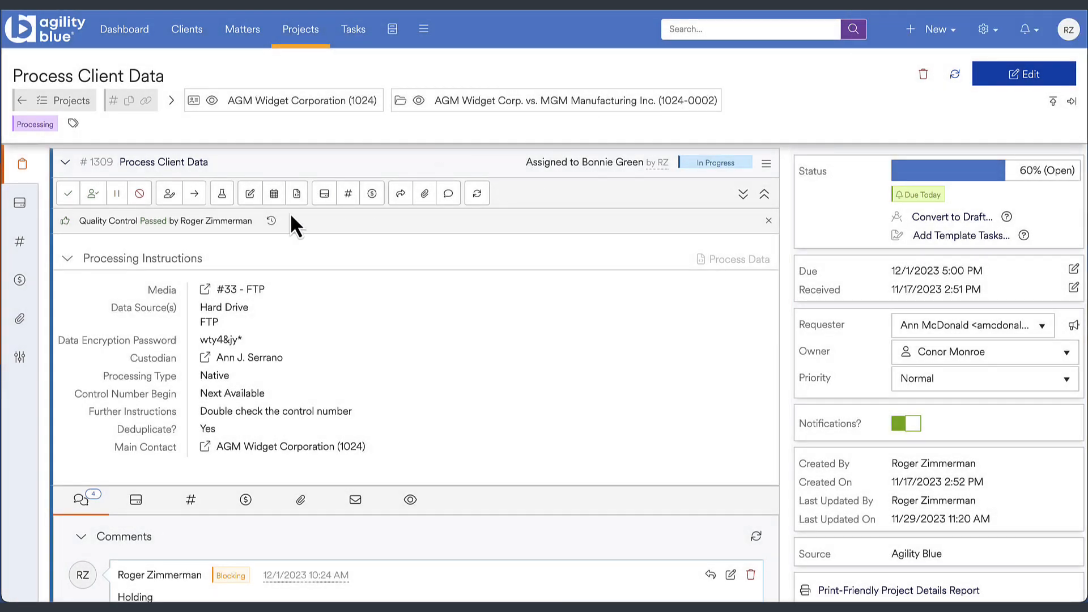
- Search the forms available for the task for "QC" without adding one
{"action": "left_click", "coordinate": [297, 194]}
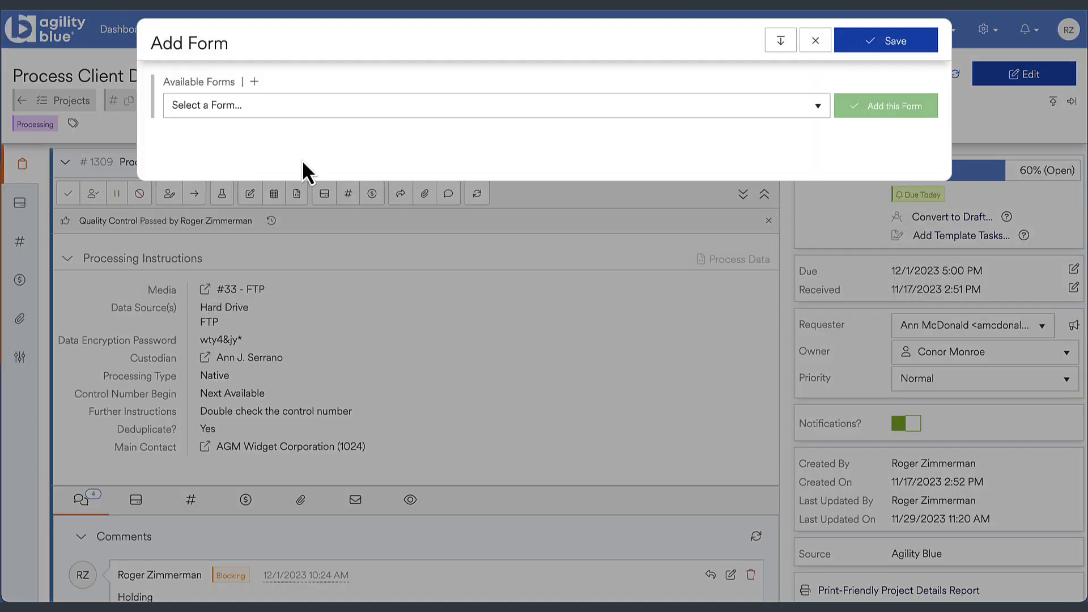
{"action": "left_click", "coordinate": [309, 114]}
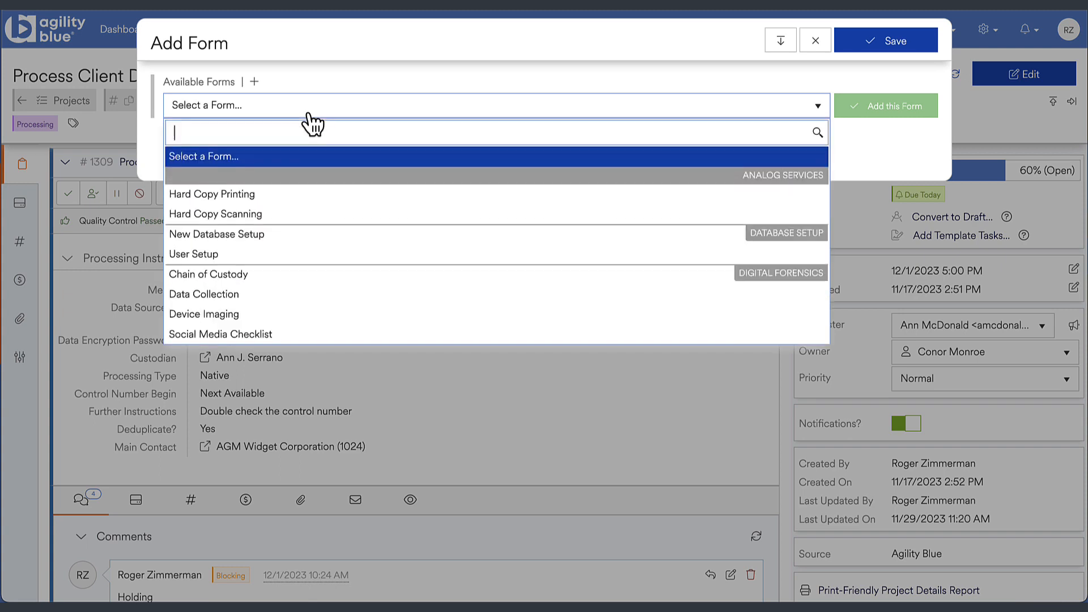
{"action": "type", "text": "QC"}
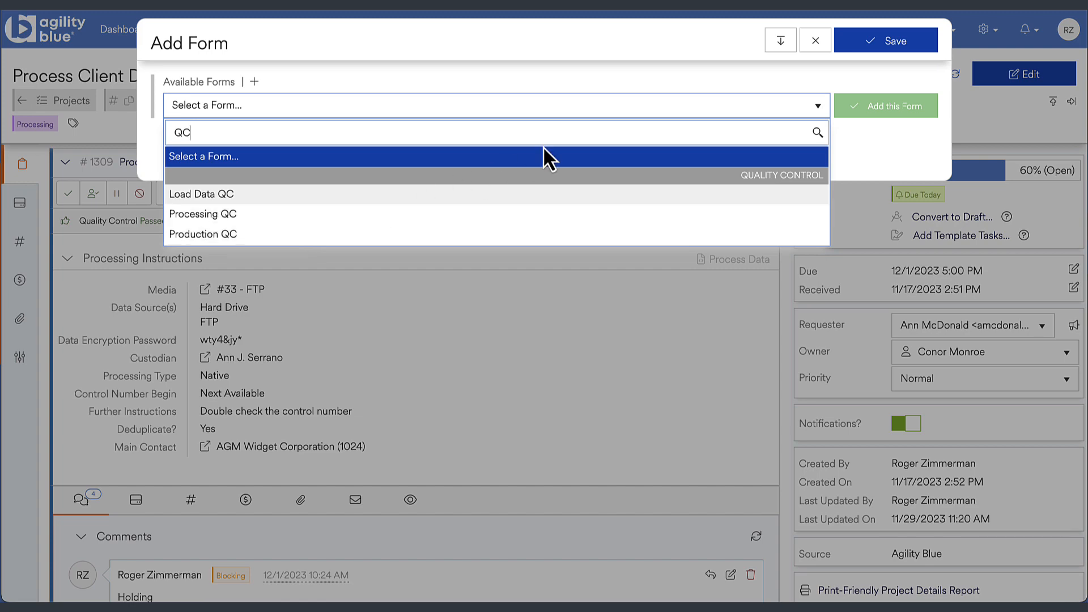
{"action": "left_click", "coordinate": [816, 43]}
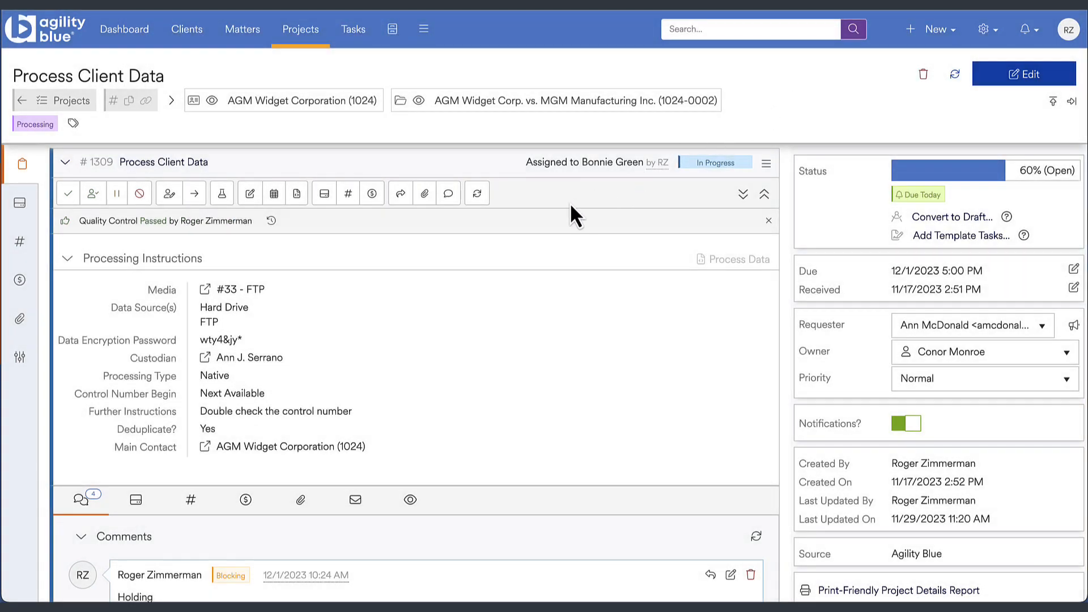
- Log an FTP media entry for the task, and add volume BBA0000001 with 25 natives, 250 documents and 25,000 pages
{"action": "left_click", "coordinate": [324, 194]}
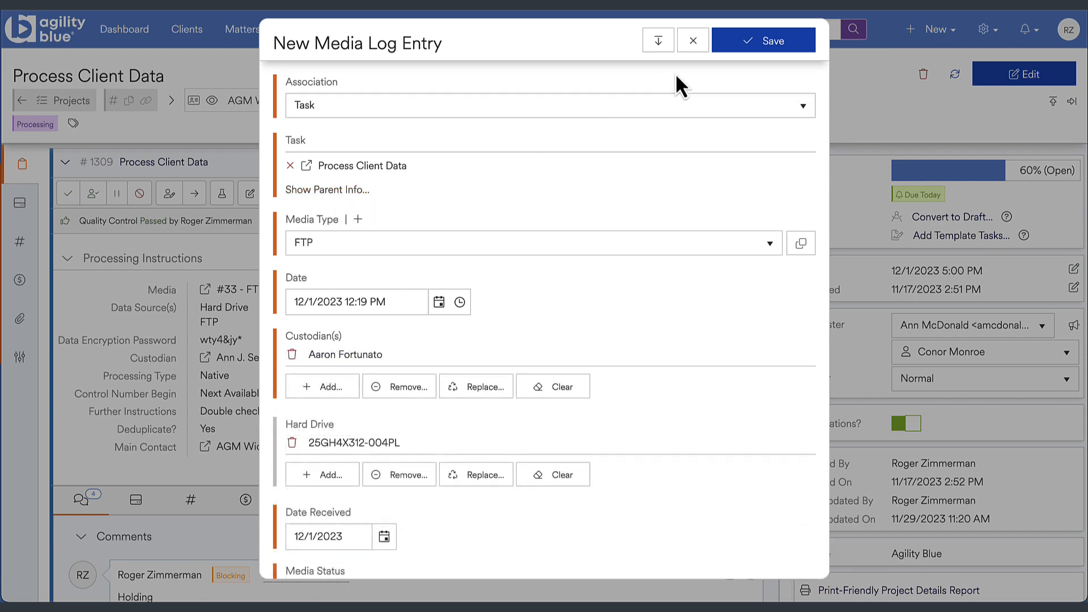
{"action": "left_click", "coordinate": [746, 39]}
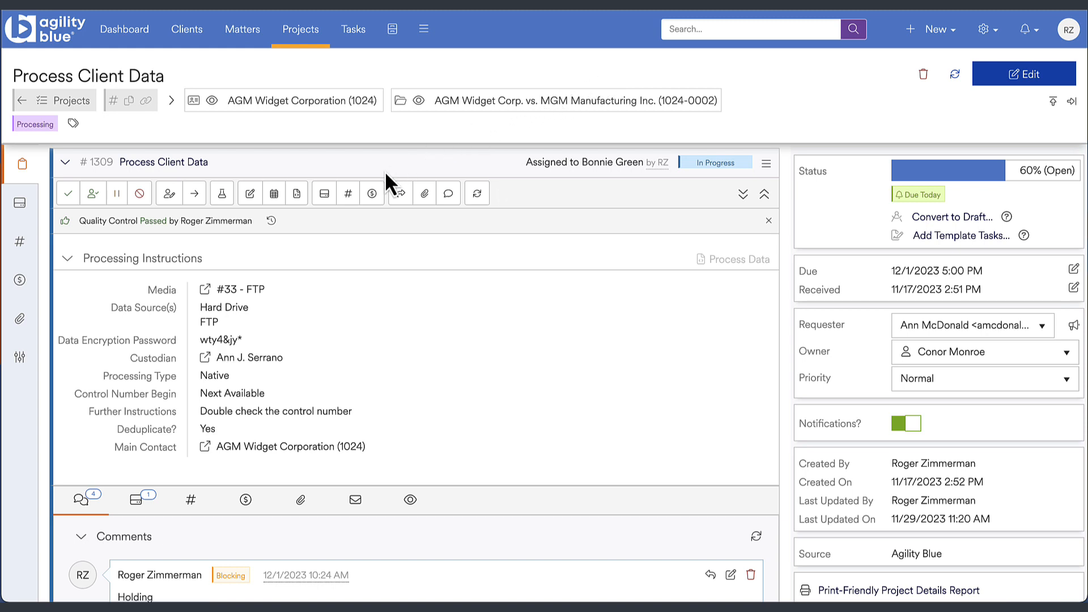
{"action": "left_click", "coordinate": [349, 196]}
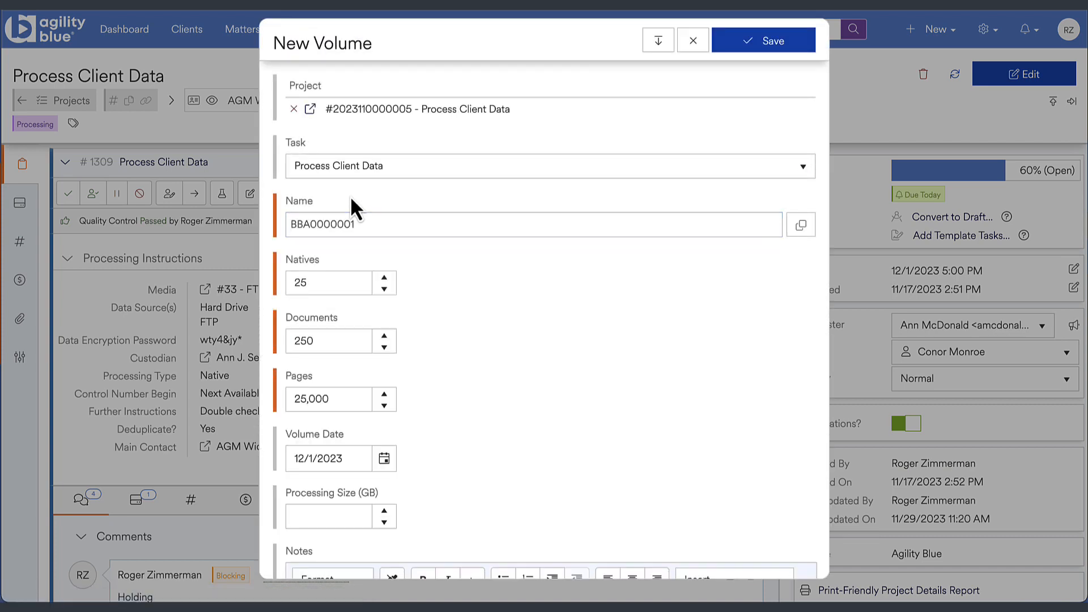
{"action": "left_click", "coordinate": [731, 50]}
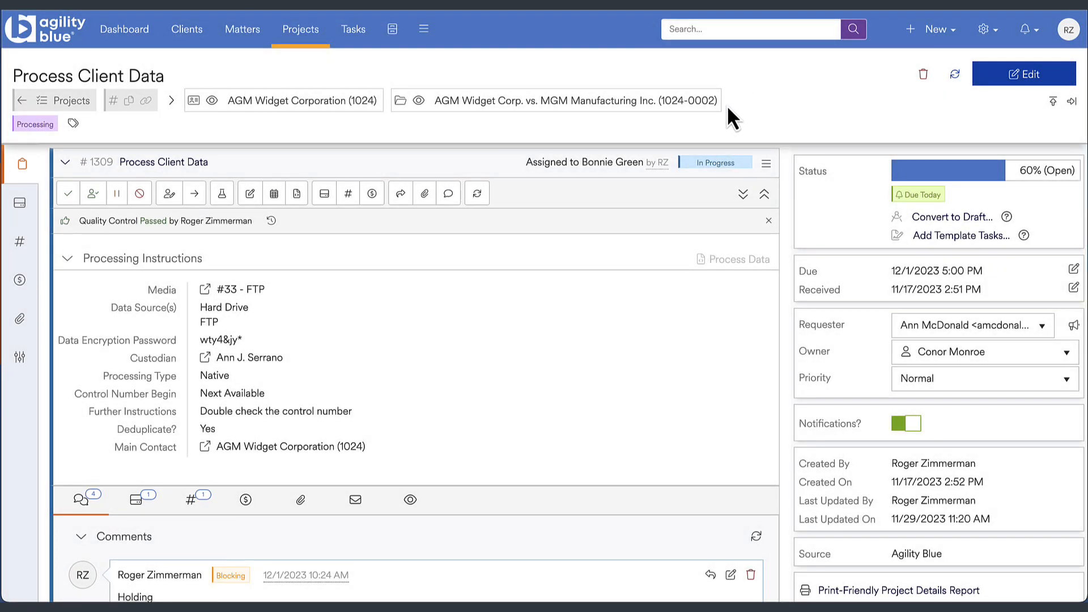
- Log a 2.50 GB Processing billing entry with the narrative "Process and load client data into review database." and attach "Screenshot 2023-11-29 at 12.58.37 PM.png" to the task
{"action": "left_click", "coordinate": [372, 194]}
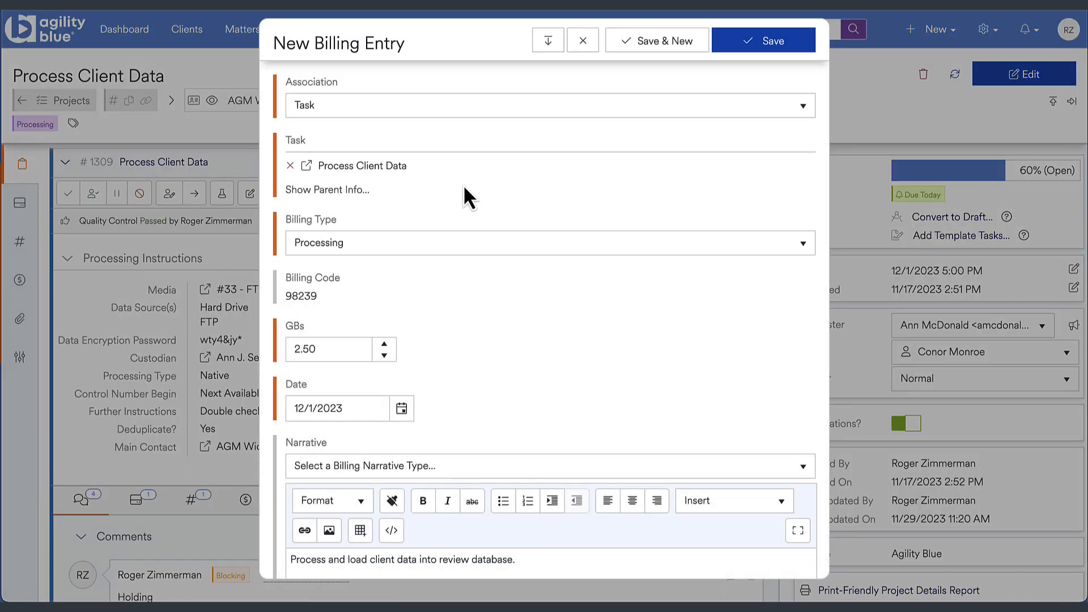
{"action": "left_click", "coordinate": [749, 50]}
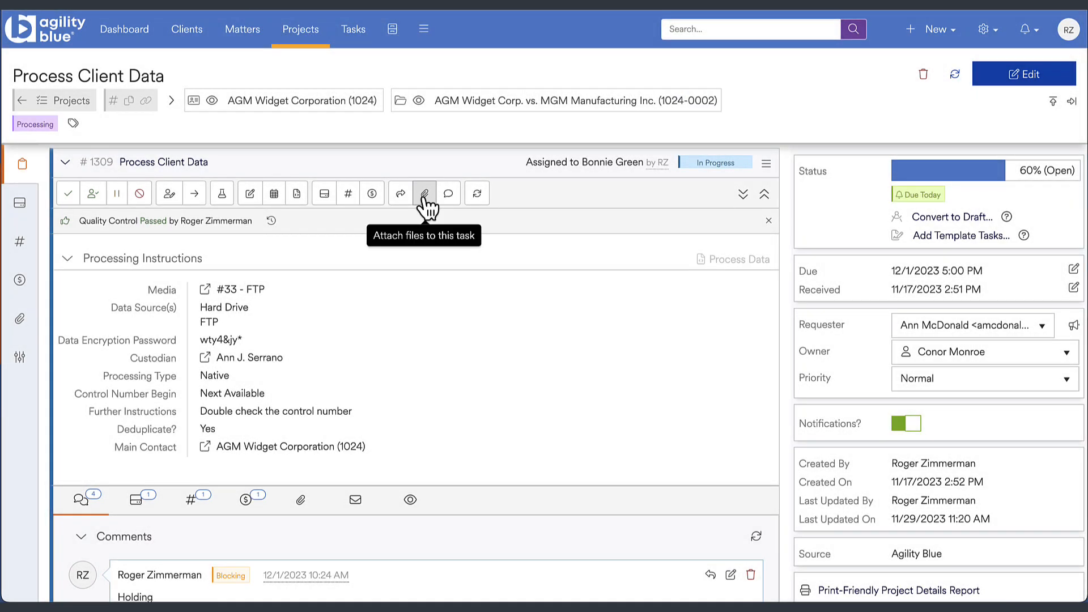
{"action": "left_click", "coordinate": [424, 197]}
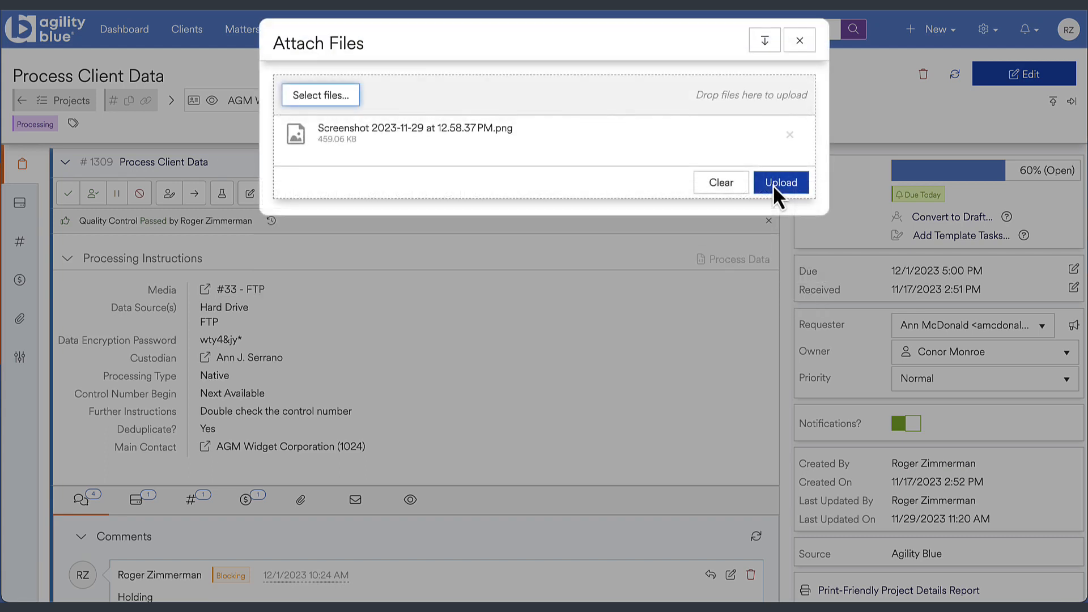
{"action": "left_click", "coordinate": [773, 184]}
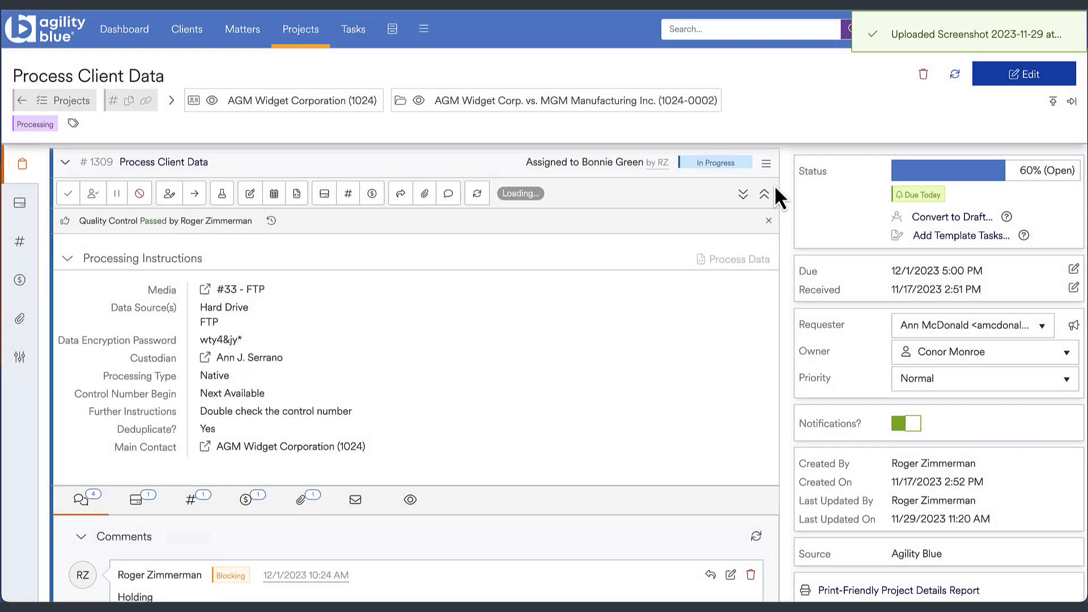
- Add a General comment reading "Great Job!" to the task and save it
{"action": "left_click", "coordinate": [448, 196]}
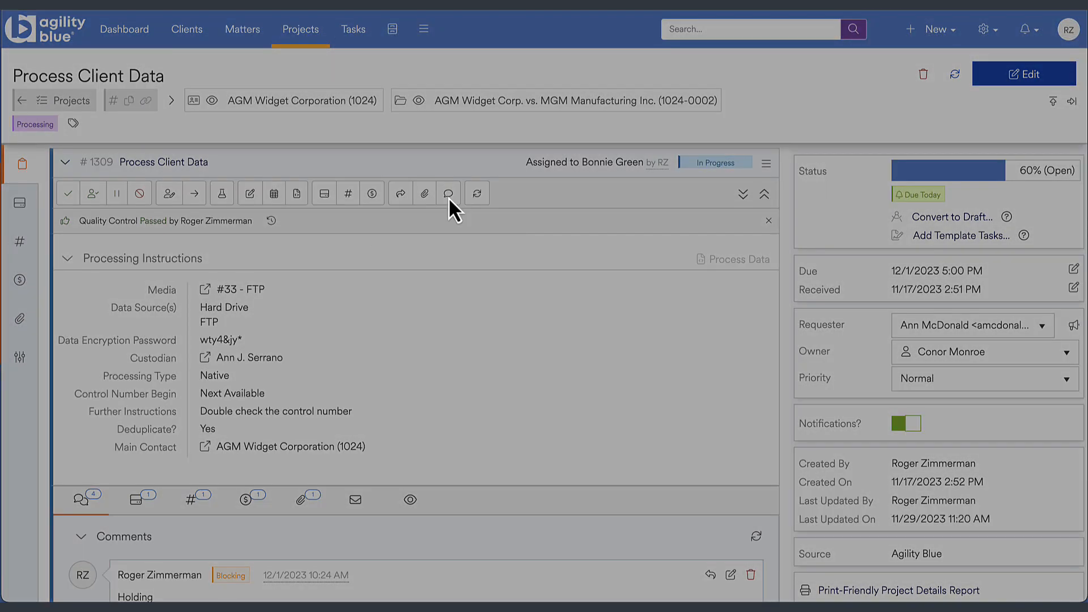
{"action": "type", "text": "Gr"}
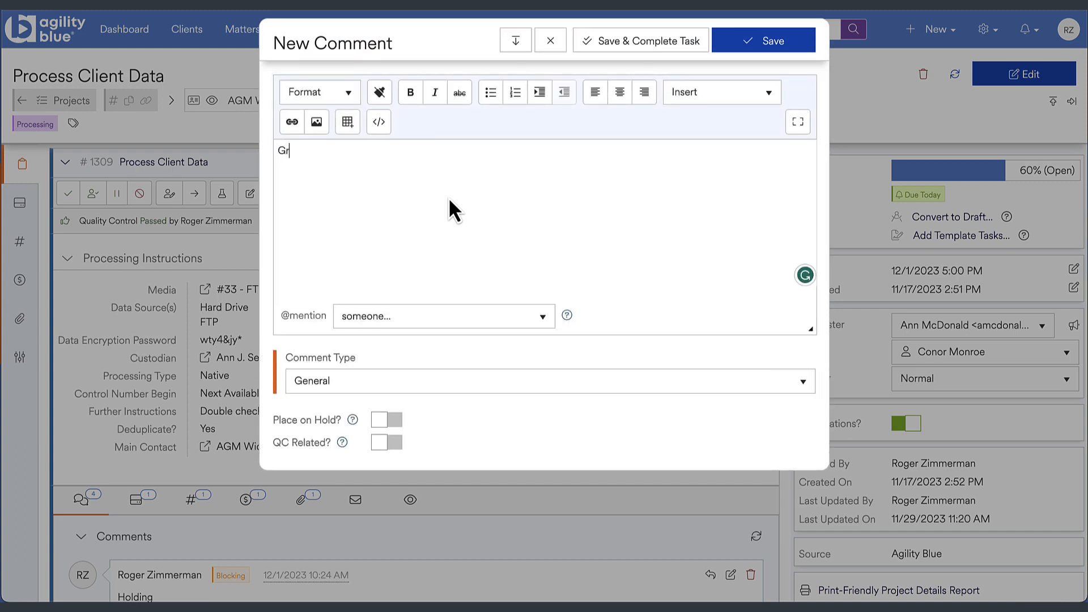
{"action": "type", "text": "eat Job!"}
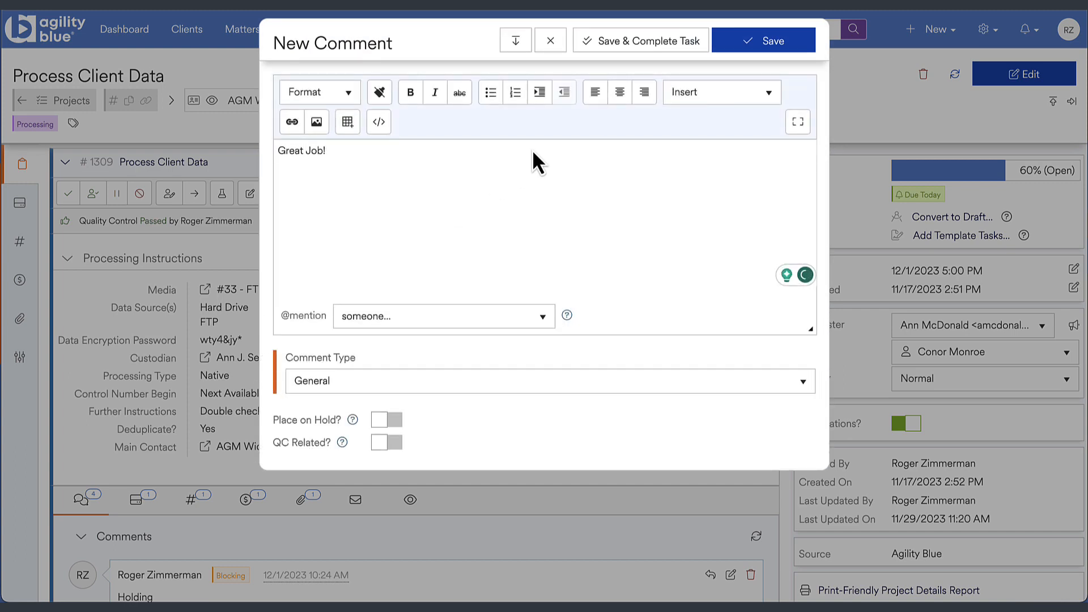
{"action": "left_click", "coordinate": [749, 36]}
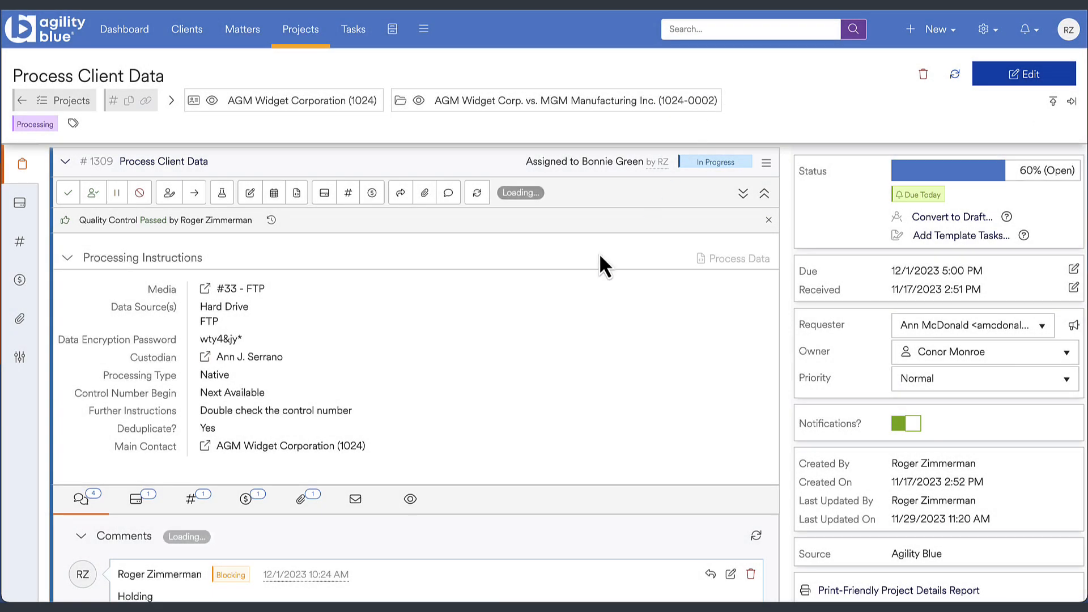
- Send an email from the task to one recipient with one Cc, the subject "Task Compleeted" and a templated completion message
{"action": "scroll", "coordinate": [399, 521], "scroll_direction": "down", "scroll_amount": 1}
{"action": "scroll", "coordinate": [399, 523], "scroll_direction": "down", "scroll_amount": 1}
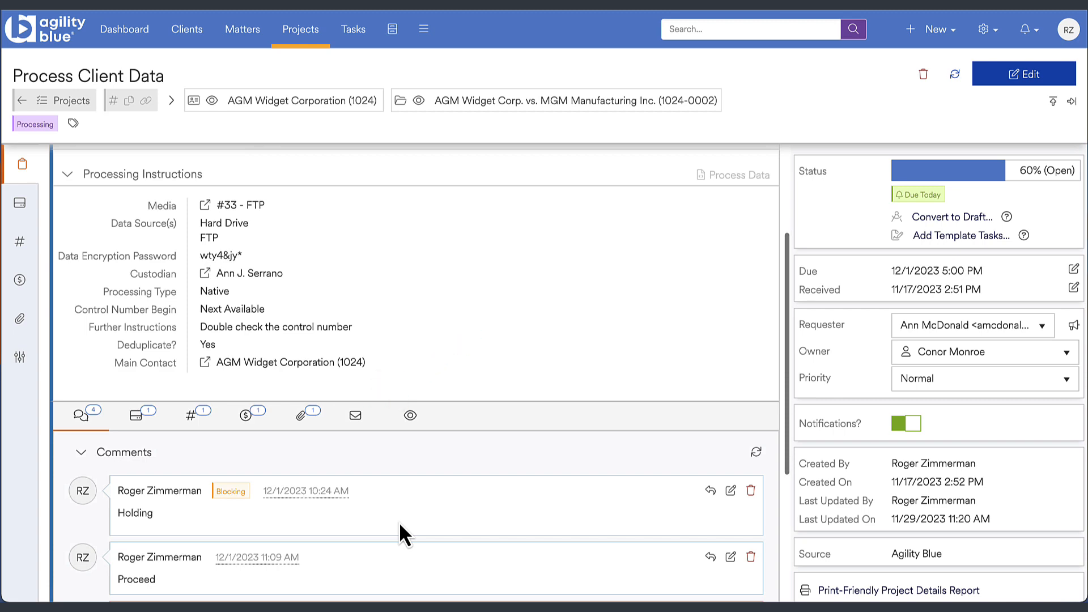
{"action": "left_click", "coordinate": [355, 415]}
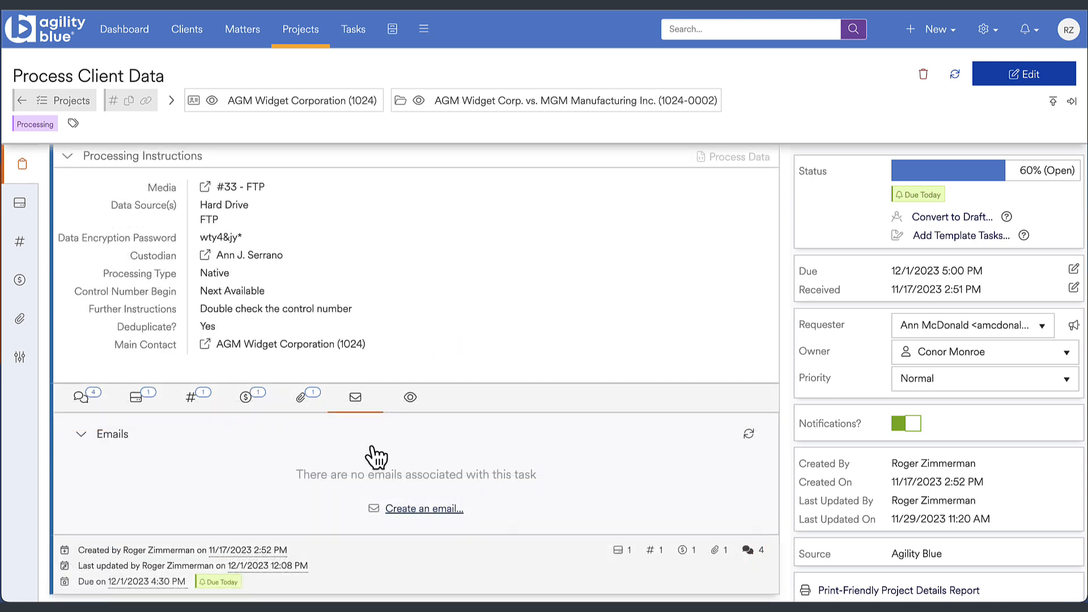
{"action": "left_click", "coordinate": [407, 508]}
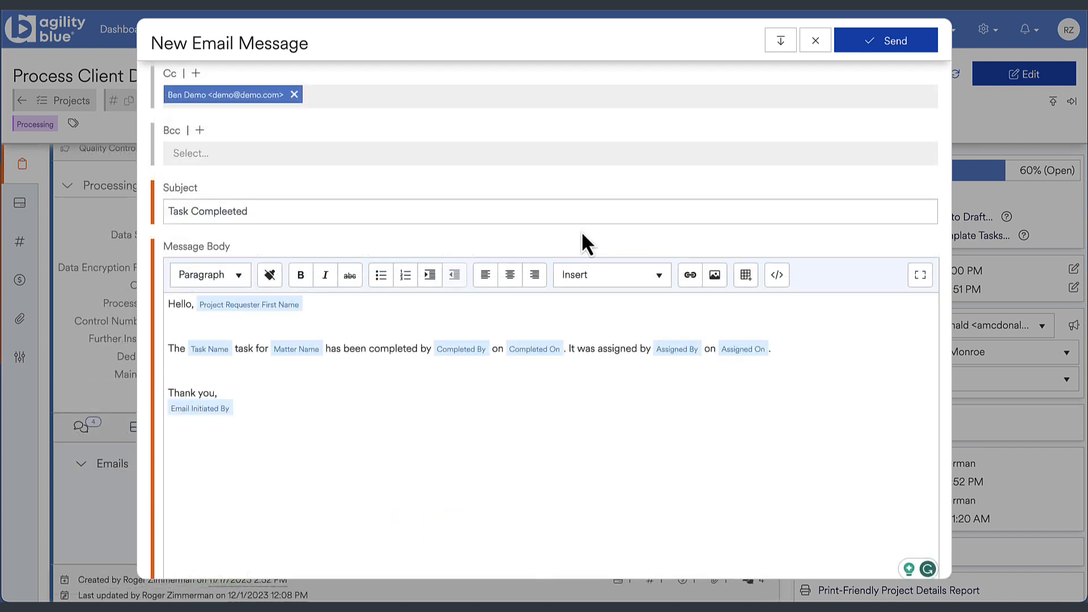
{"action": "scroll", "coordinate": [582, 234], "scroll_direction": "up", "scroll_amount": 3}
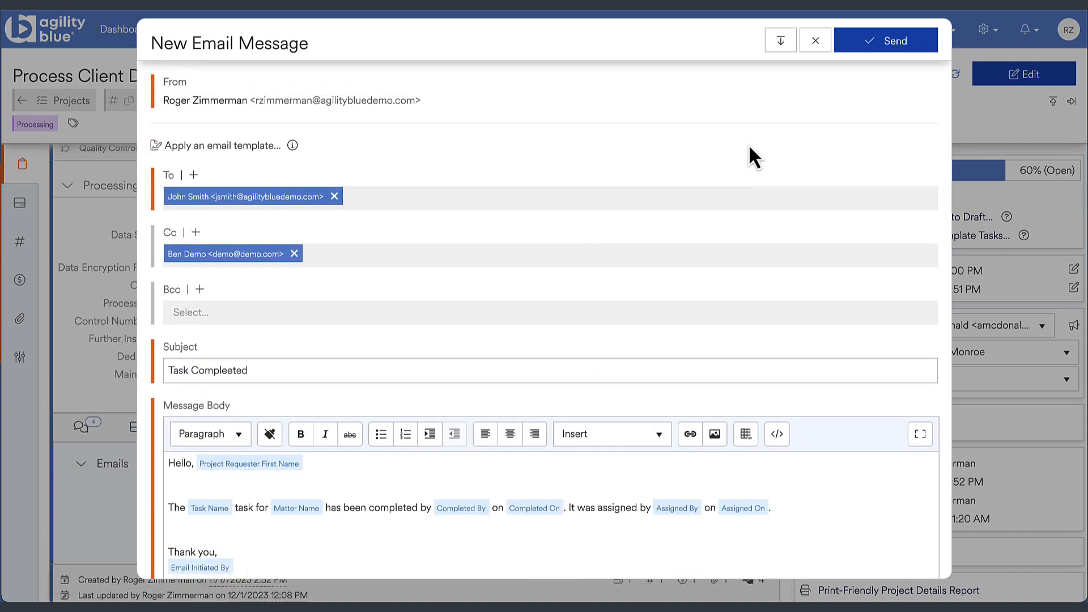
{"action": "left_click", "coordinate": [867, 48]}
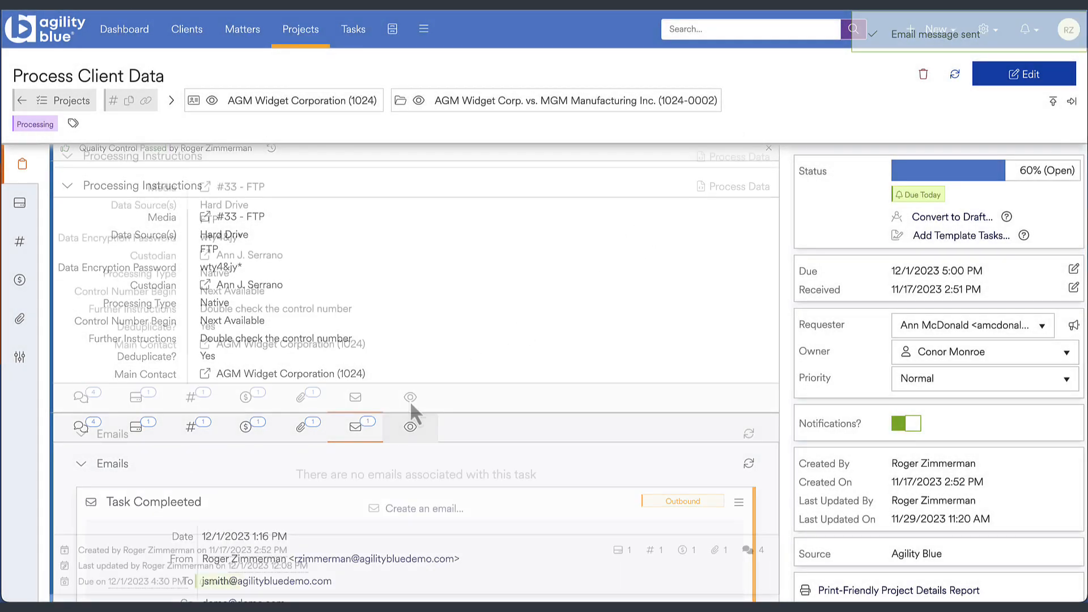
- Add the task's current assignee as a subscriber to the task
{"action": "left_click", "coordinate": [410, 398]}
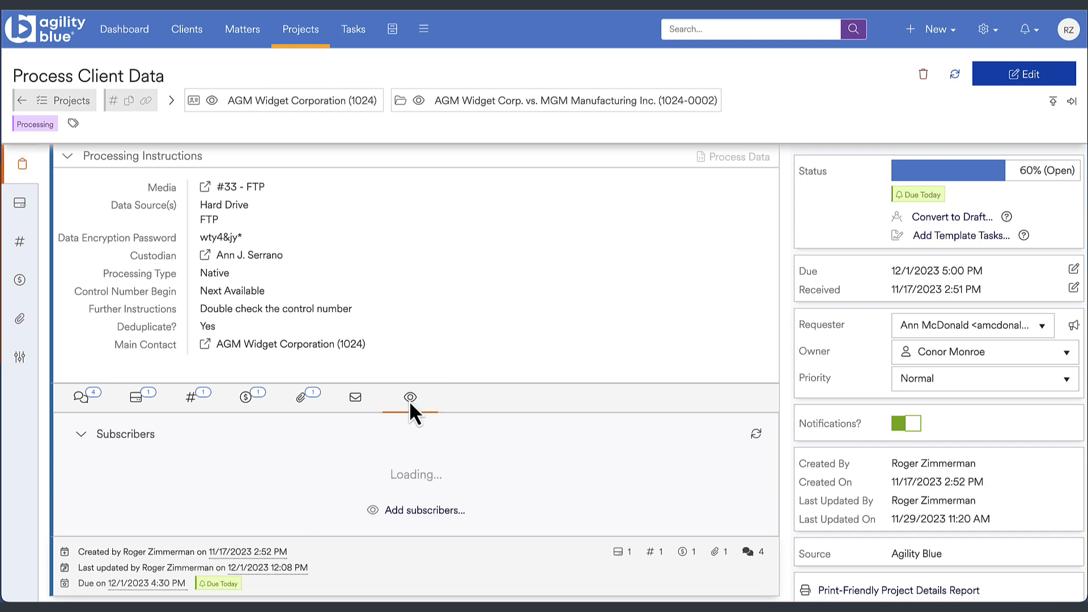
{"action": "left_click", "coordinate": [426, 508]}
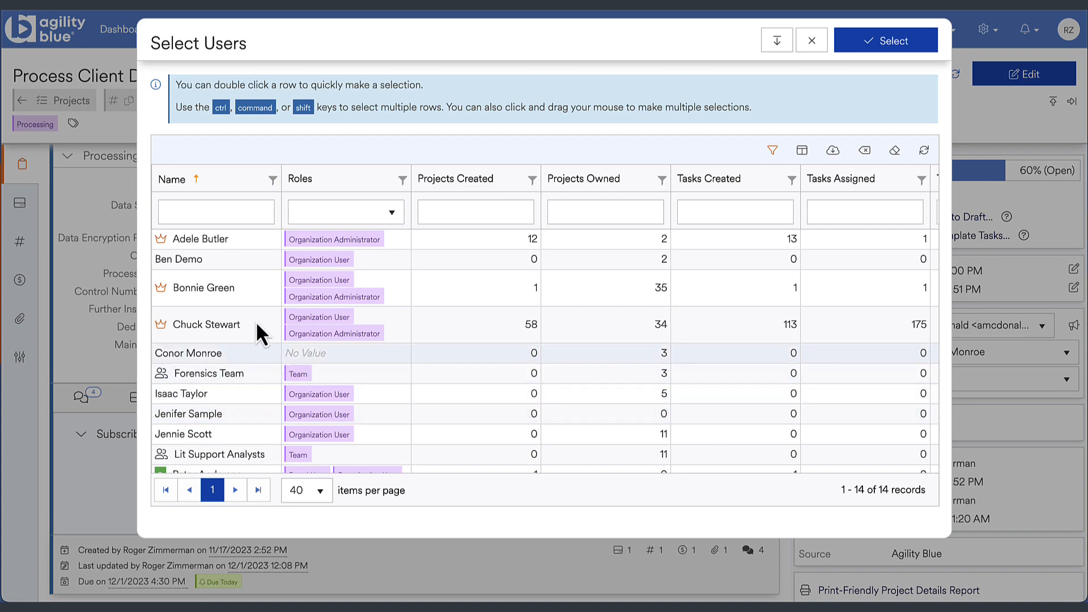
{"action": "double_click", "coordinate": [229, 292]}
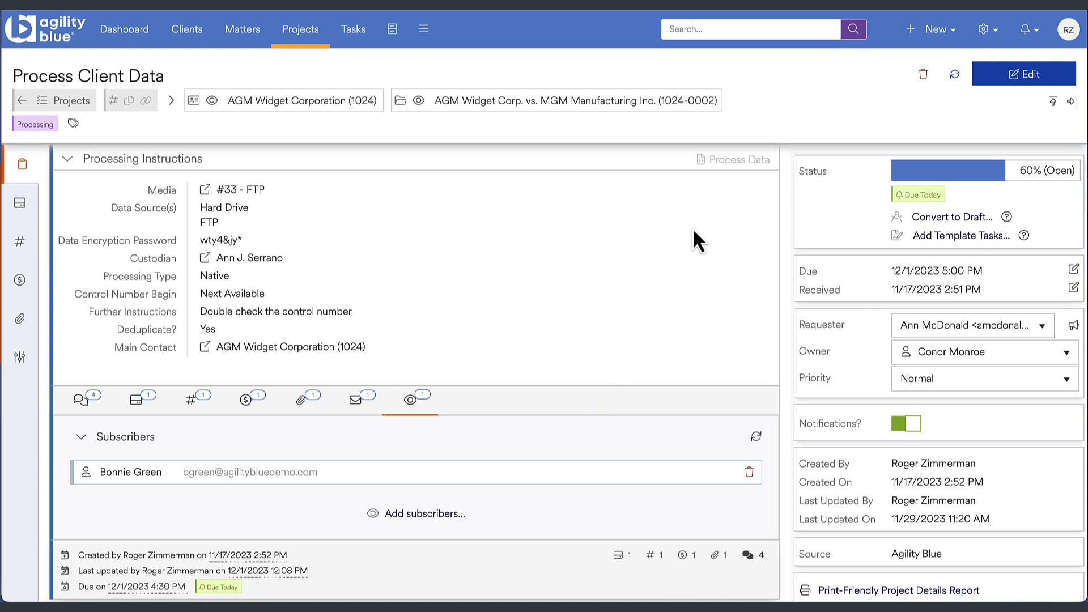
{"action": "scroll", "coordinate": [692, 227], "scroll_direction": "up", "scroll_amount": 3}
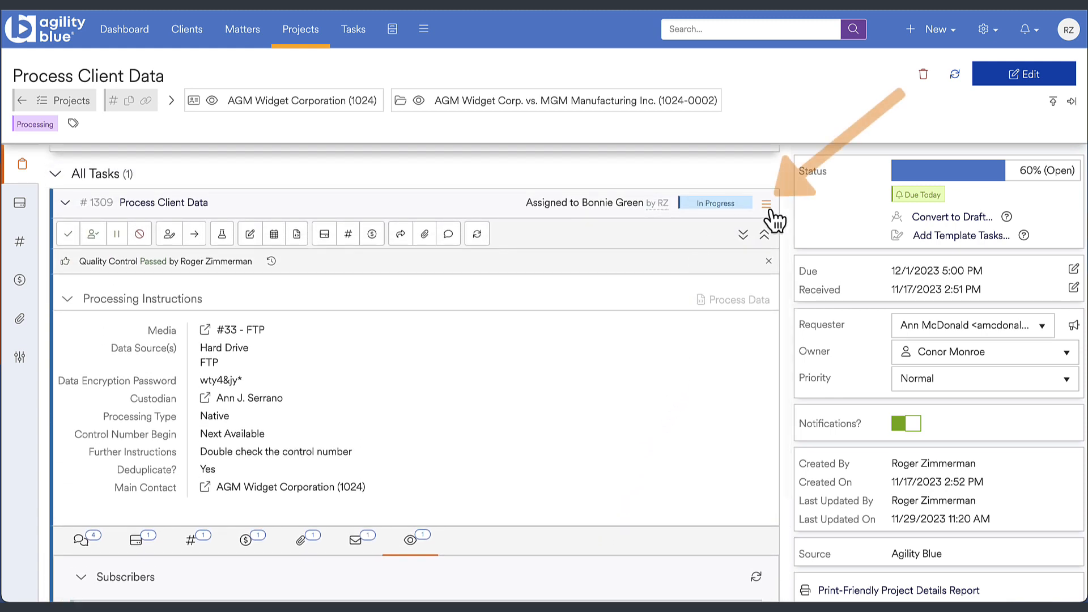
{"action": "left_click", "coordinate": [766, 205]}
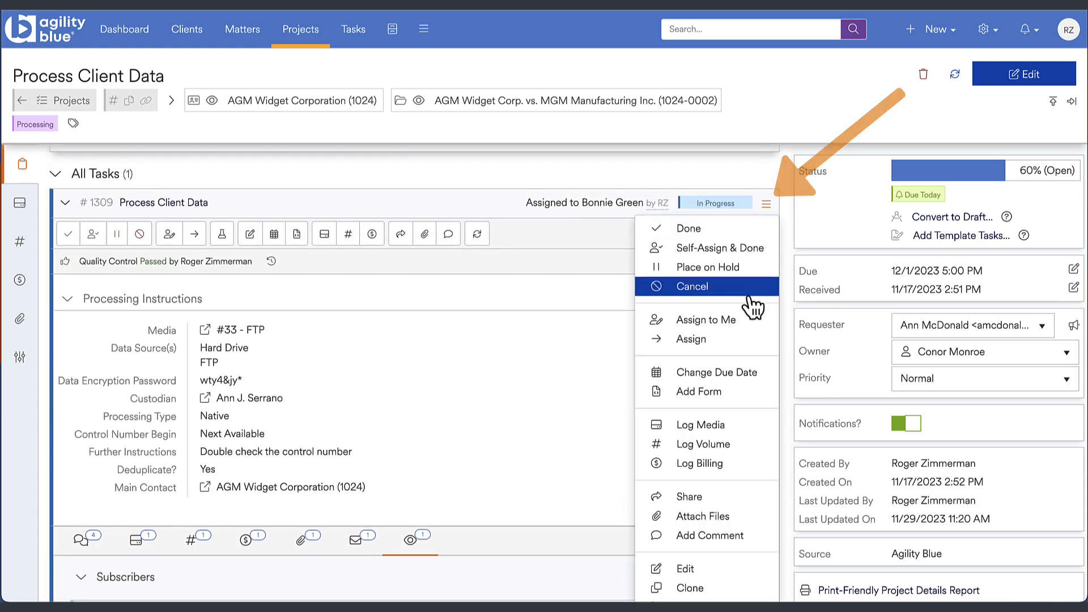
{"action": "scroll", "coordinate": [753, 306], "scroll_direction": "down", "scroll_amount": 2}
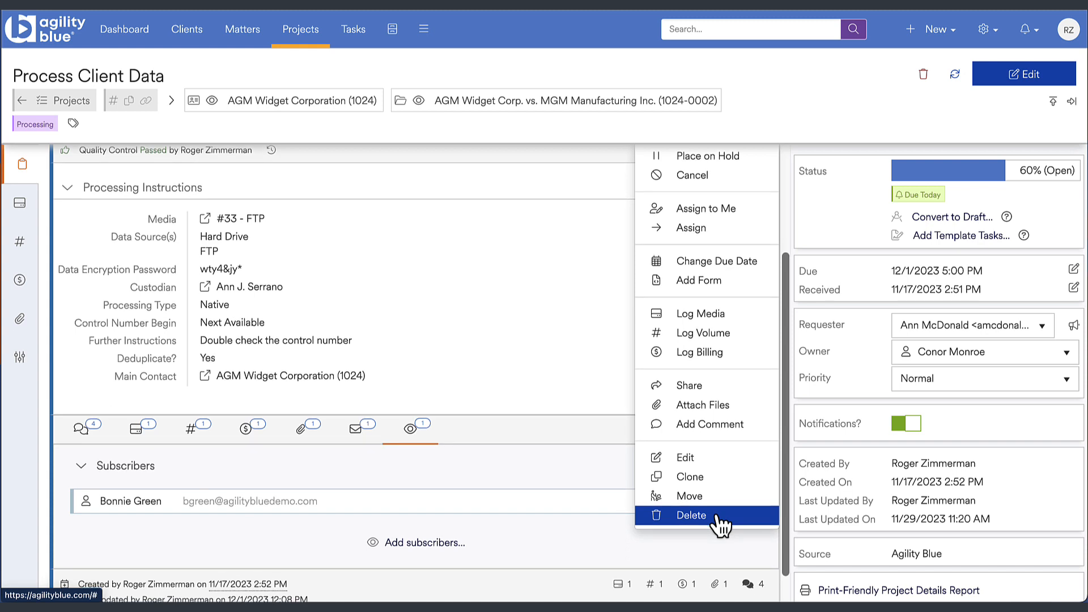
{"action": "left_click", "coordinate": [600, 472]}
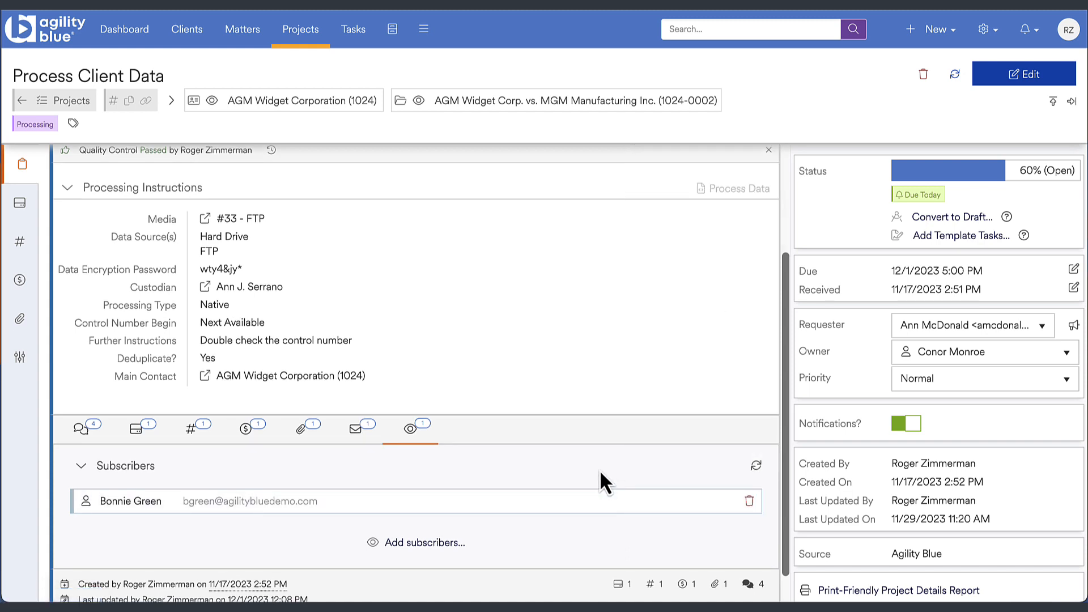
- Mark the Process Client Data task as done and collapse its details
{"action": "scroll", "coordinate": [599, 470], "scroll_direction": "up", "scroll_amount": 3}
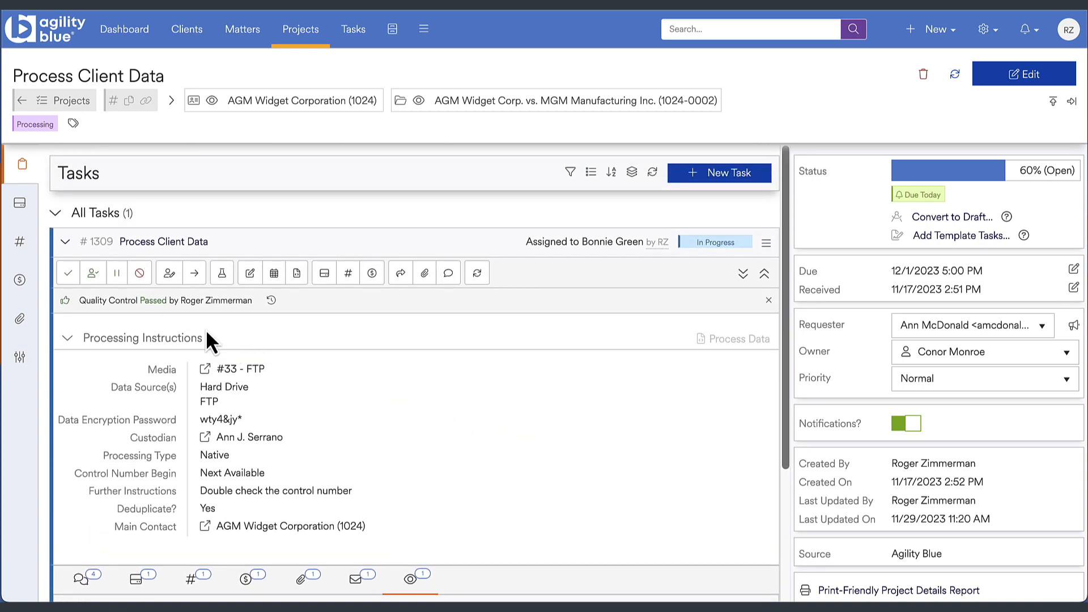
{"action": "left_click", "coordinate": [69, 278]}
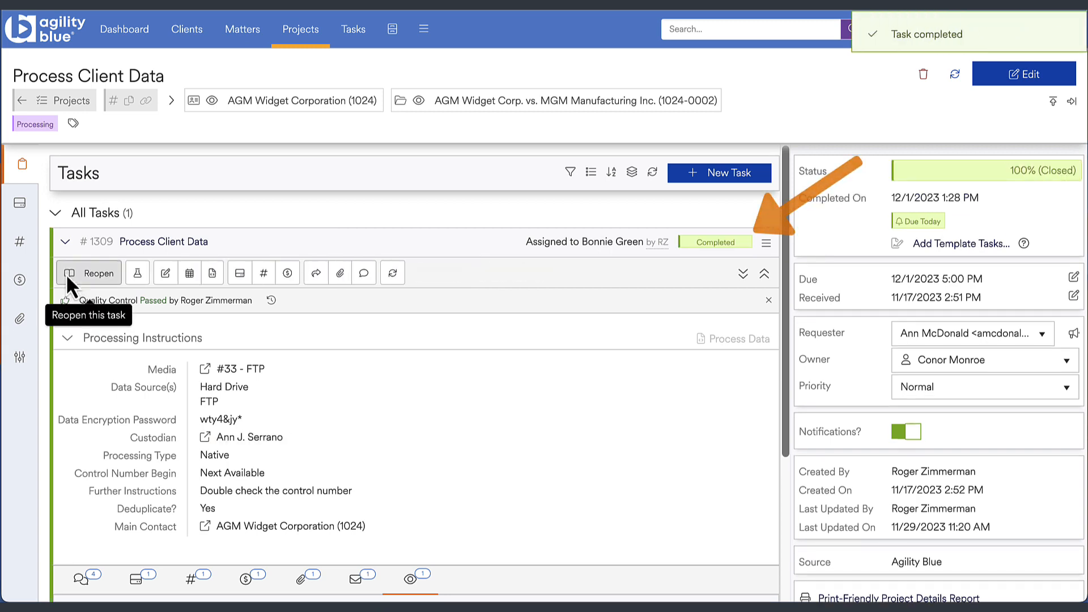
{"action": "left_click", "coordinate": [63, 240]}
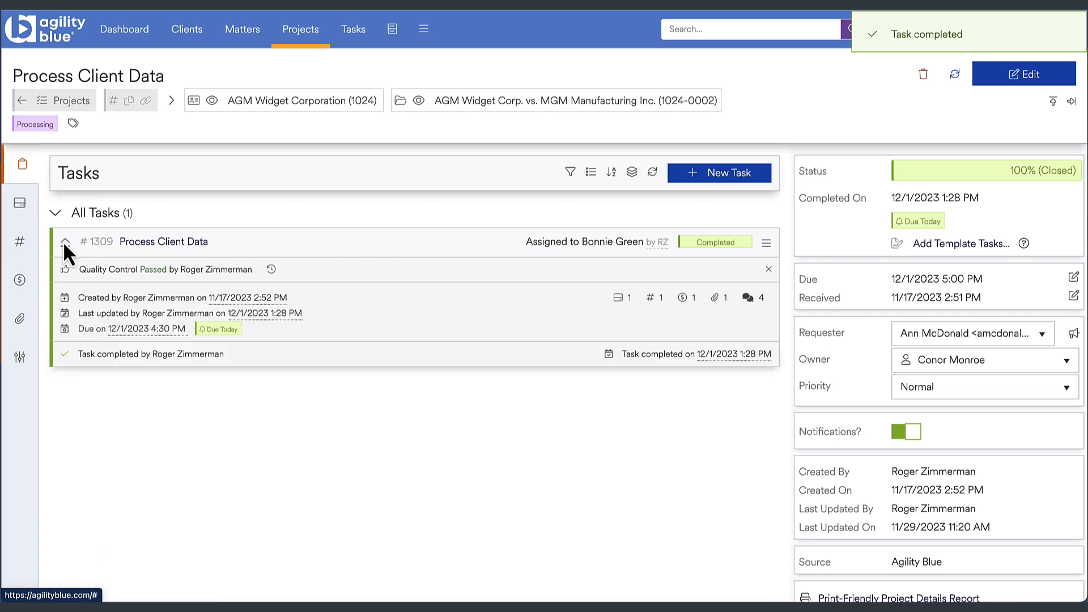